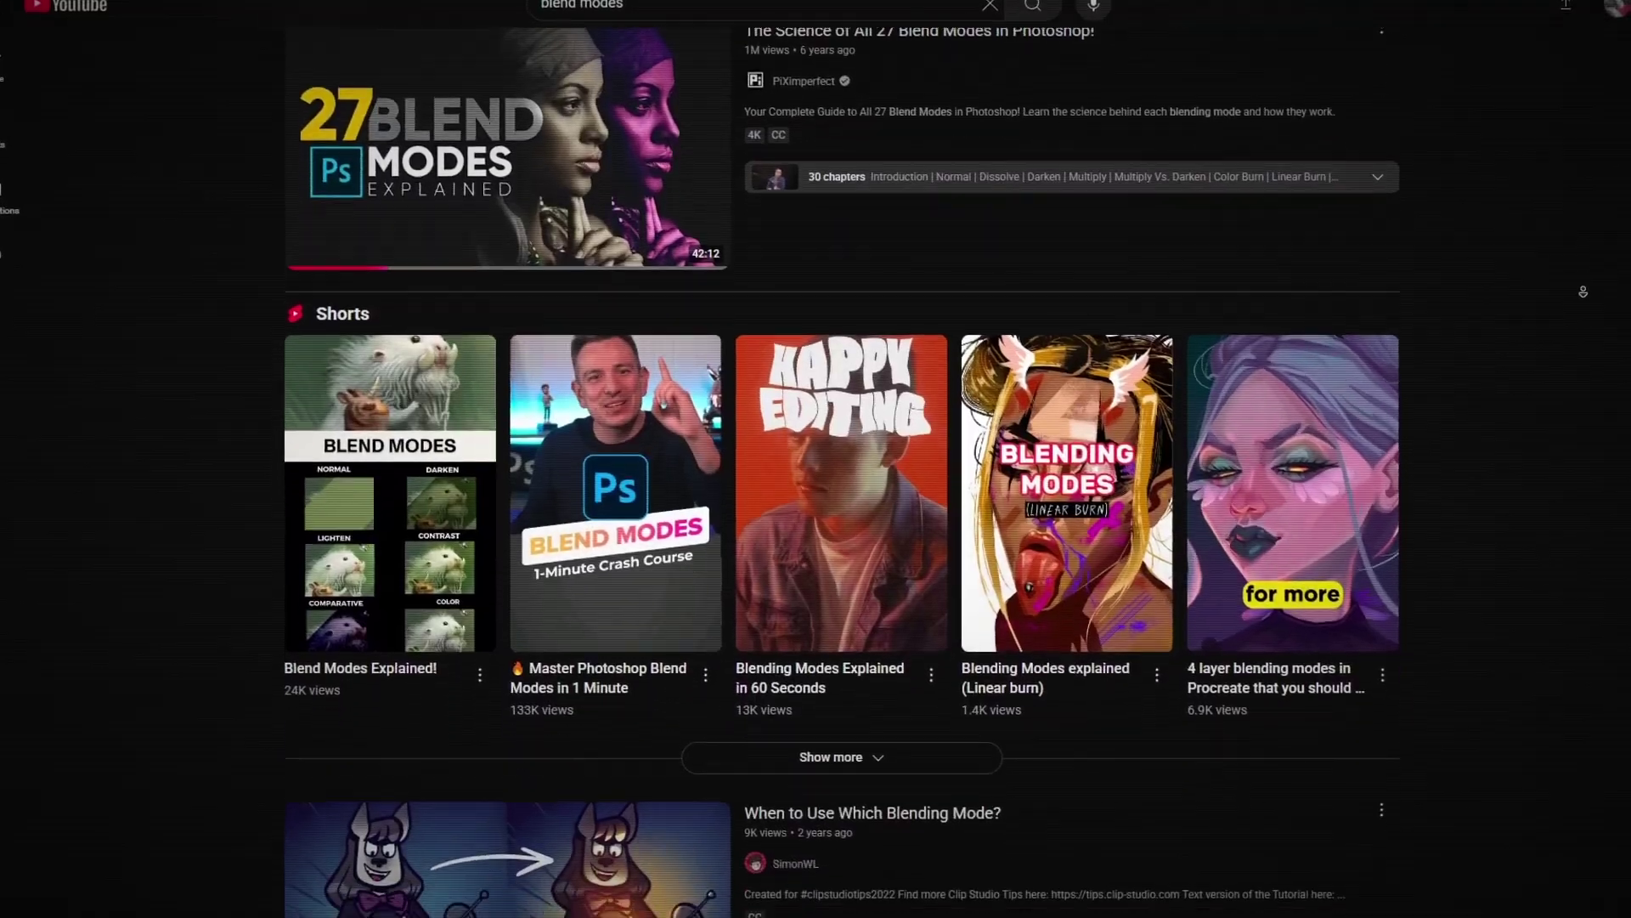
- Scroll through the 'blend modes' YouTube search results toward a Photoshop blend modes video
scroll(841, 459, down, 7)
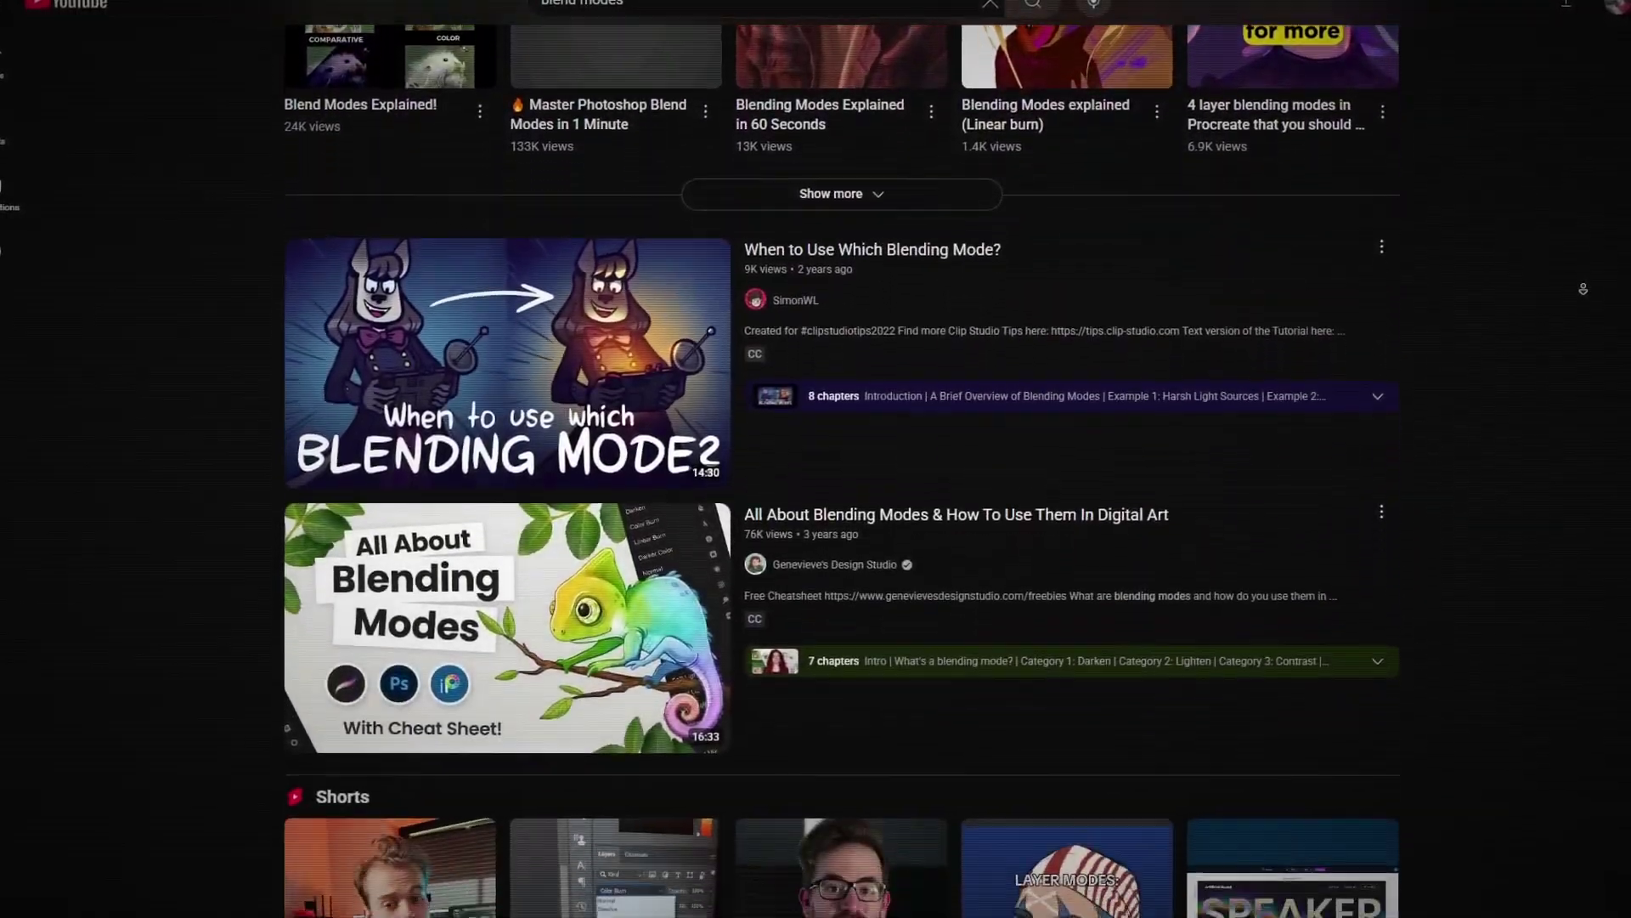
scroll(841, 459, down, 2)
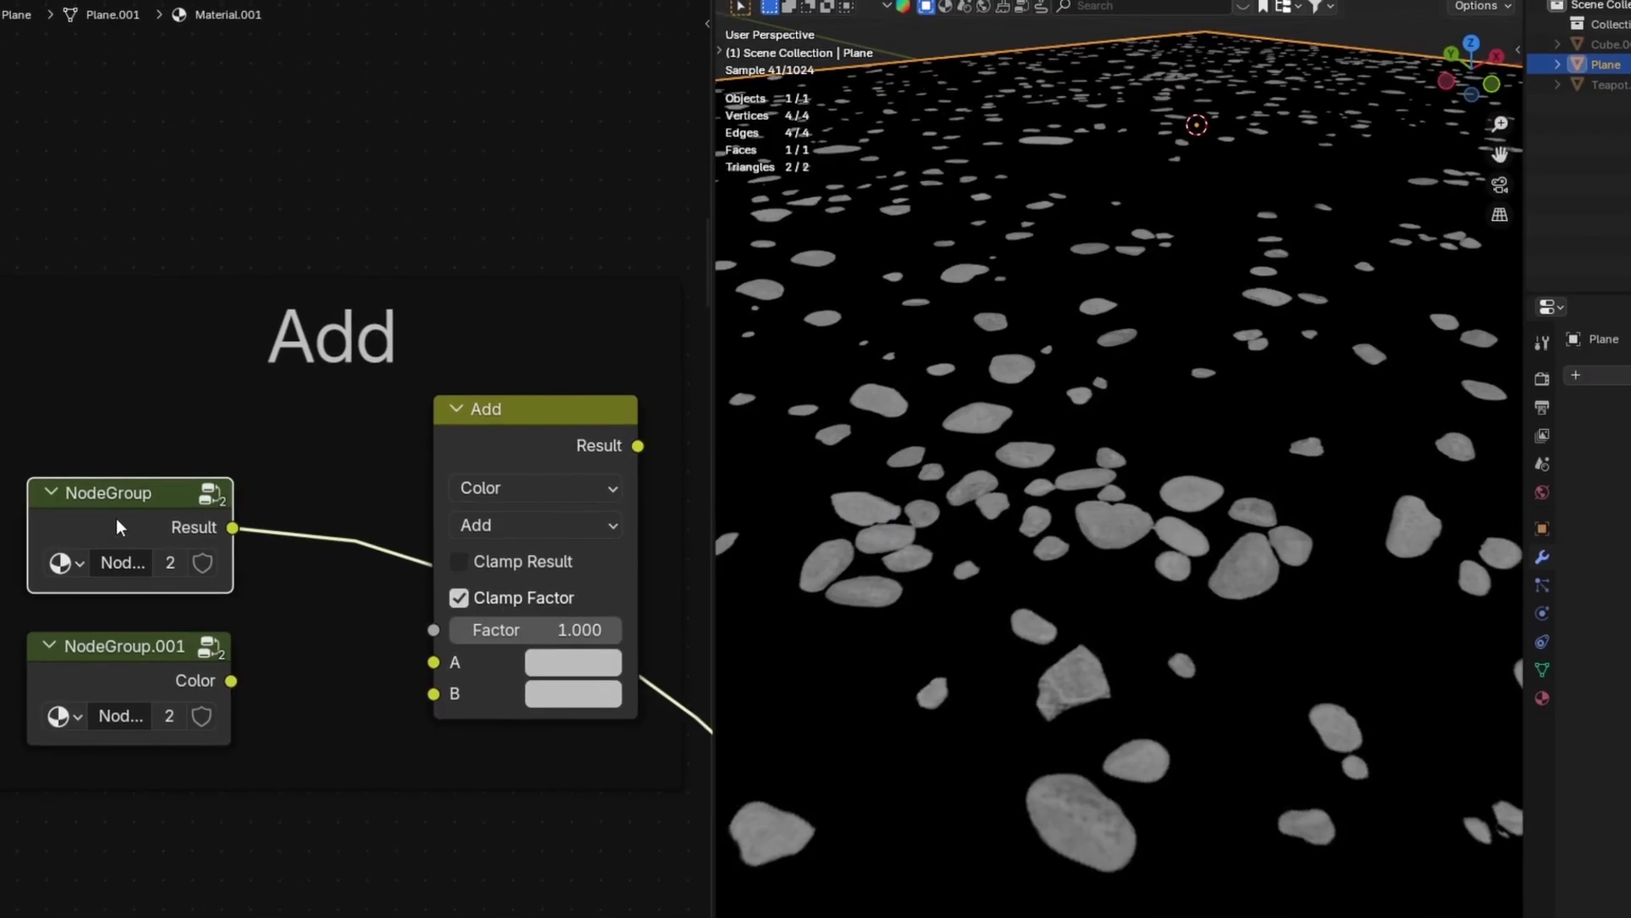
- Preview both node groups, then wire rock-spot Result into A and noise Color into B of the Add node
click(116, 519)
ctrl+shift+click(146, 671)
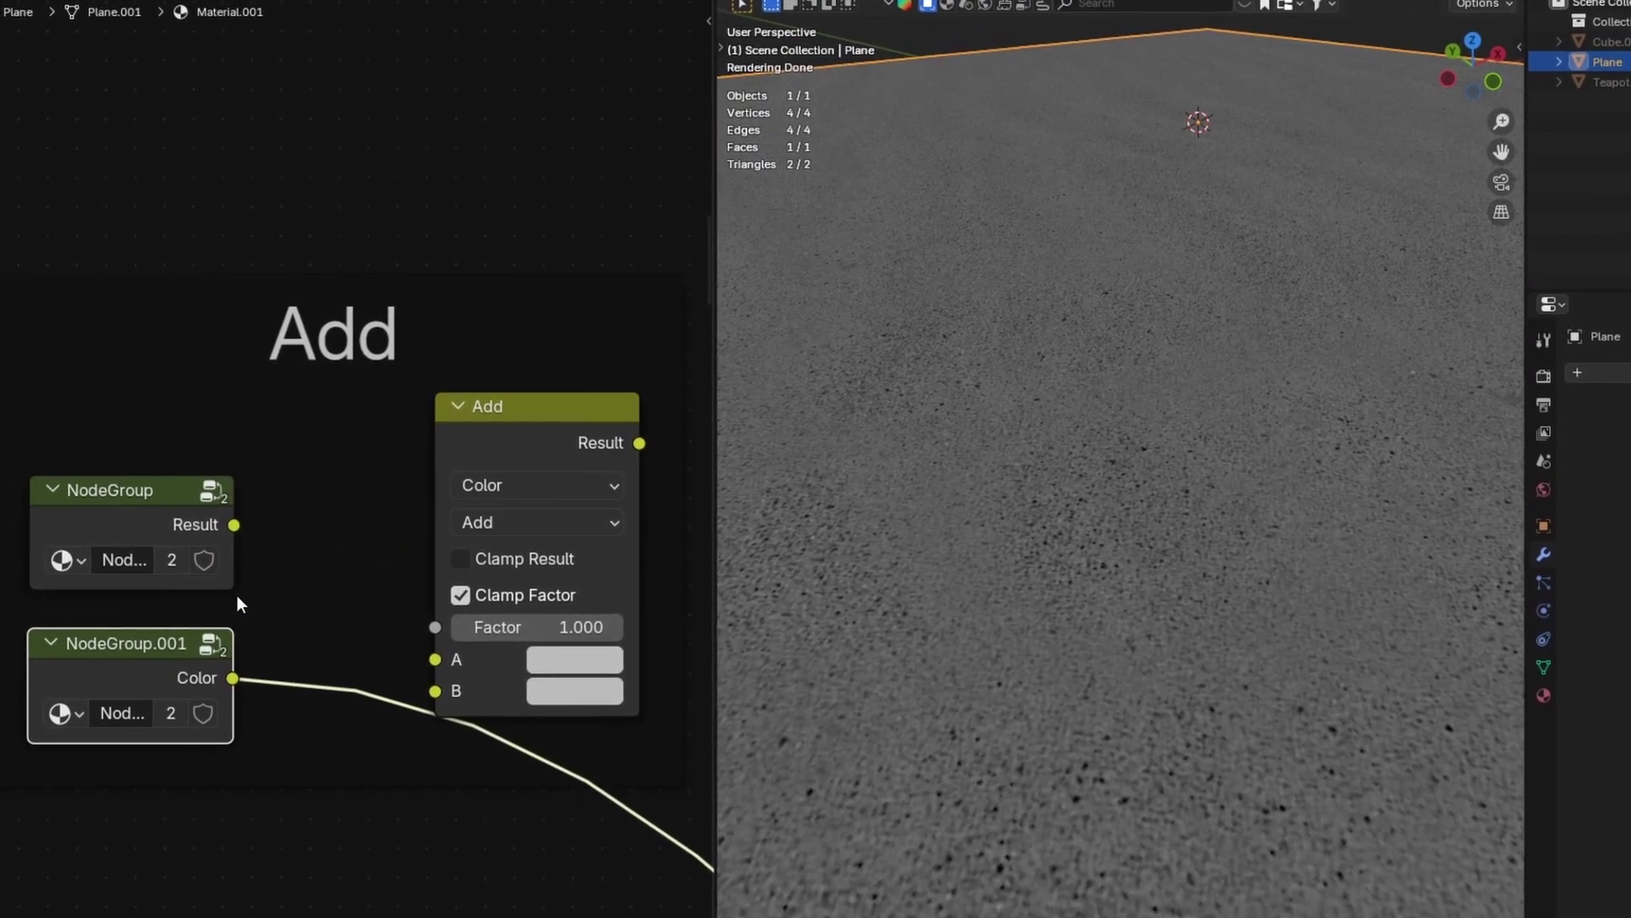
drag(234, 524, 424, 670)
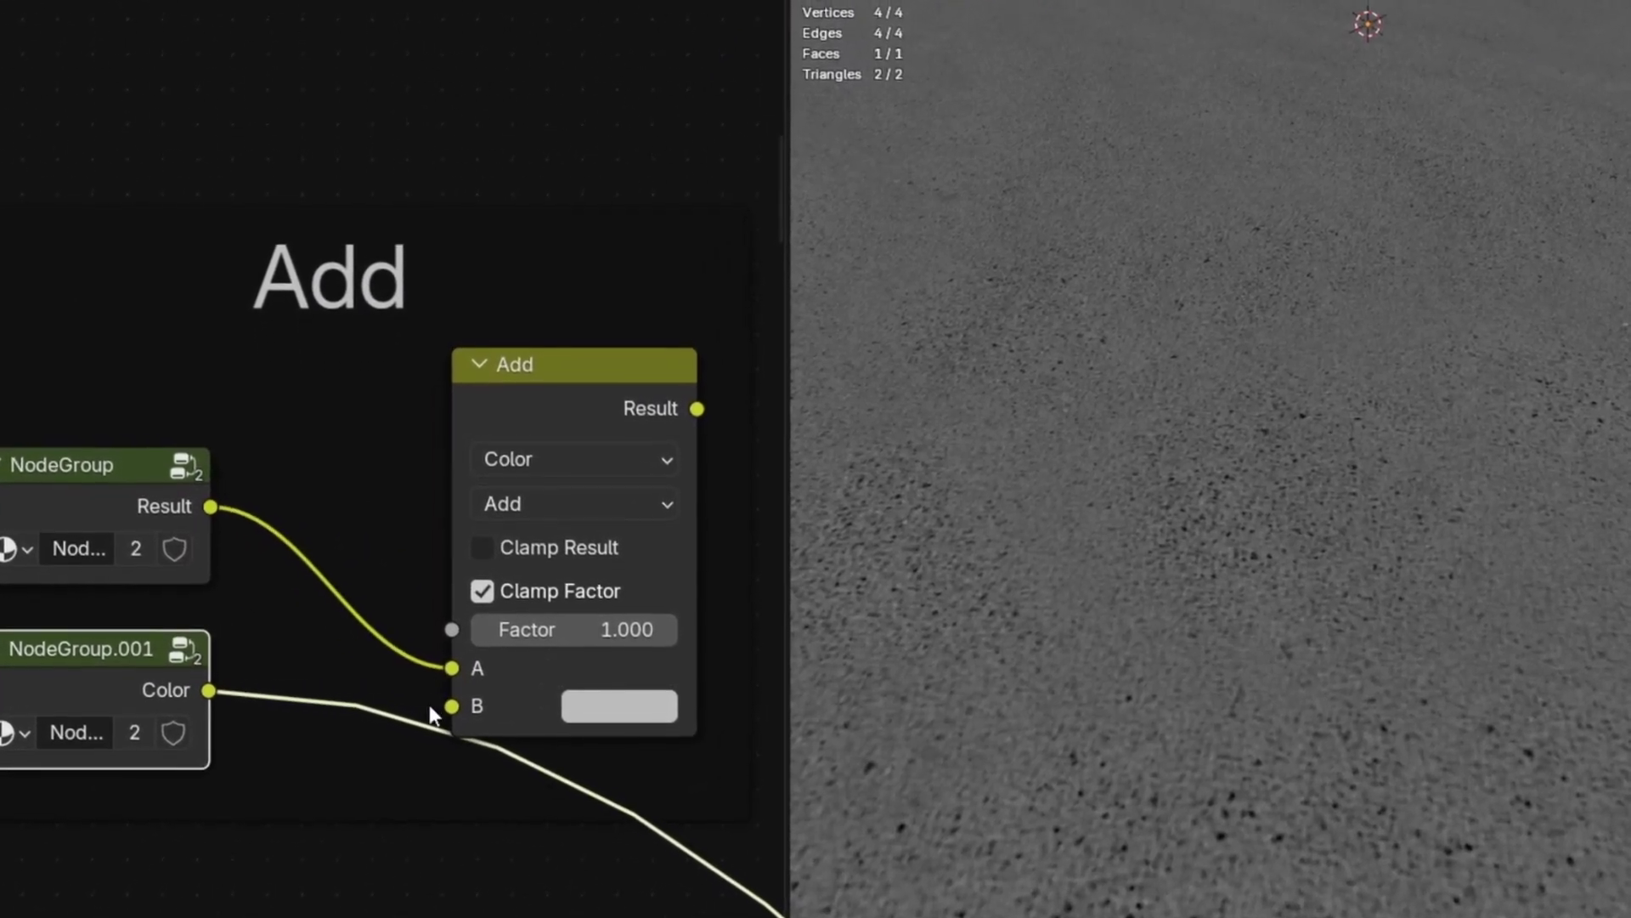
drag(210, 685, 450, 707)
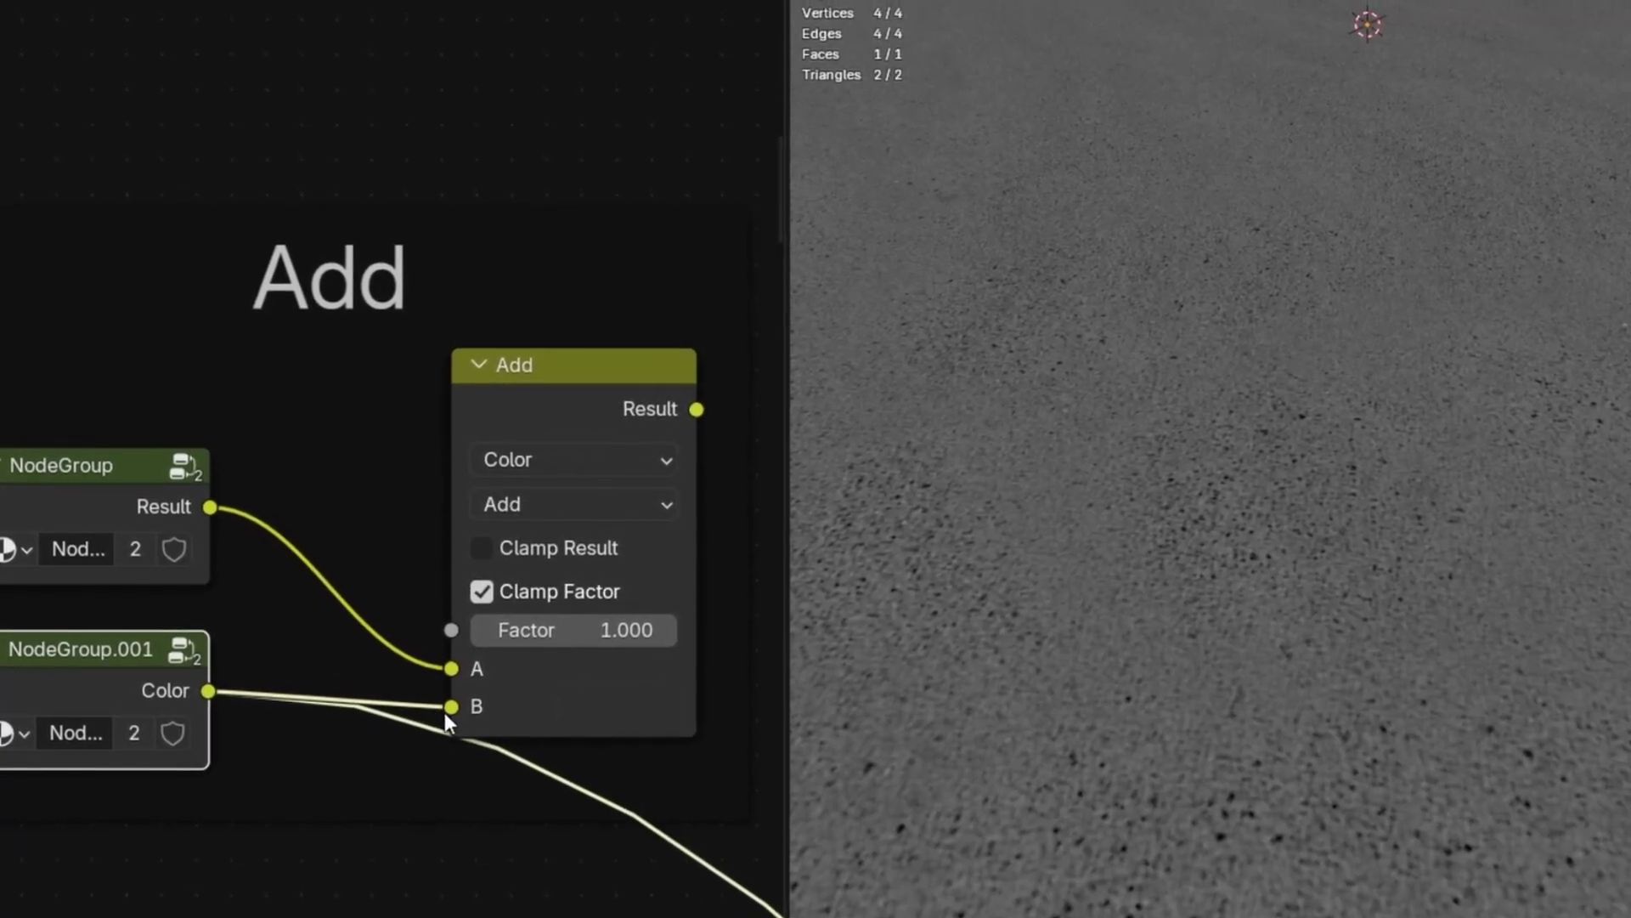
click(535, 503)
click(501, 888)
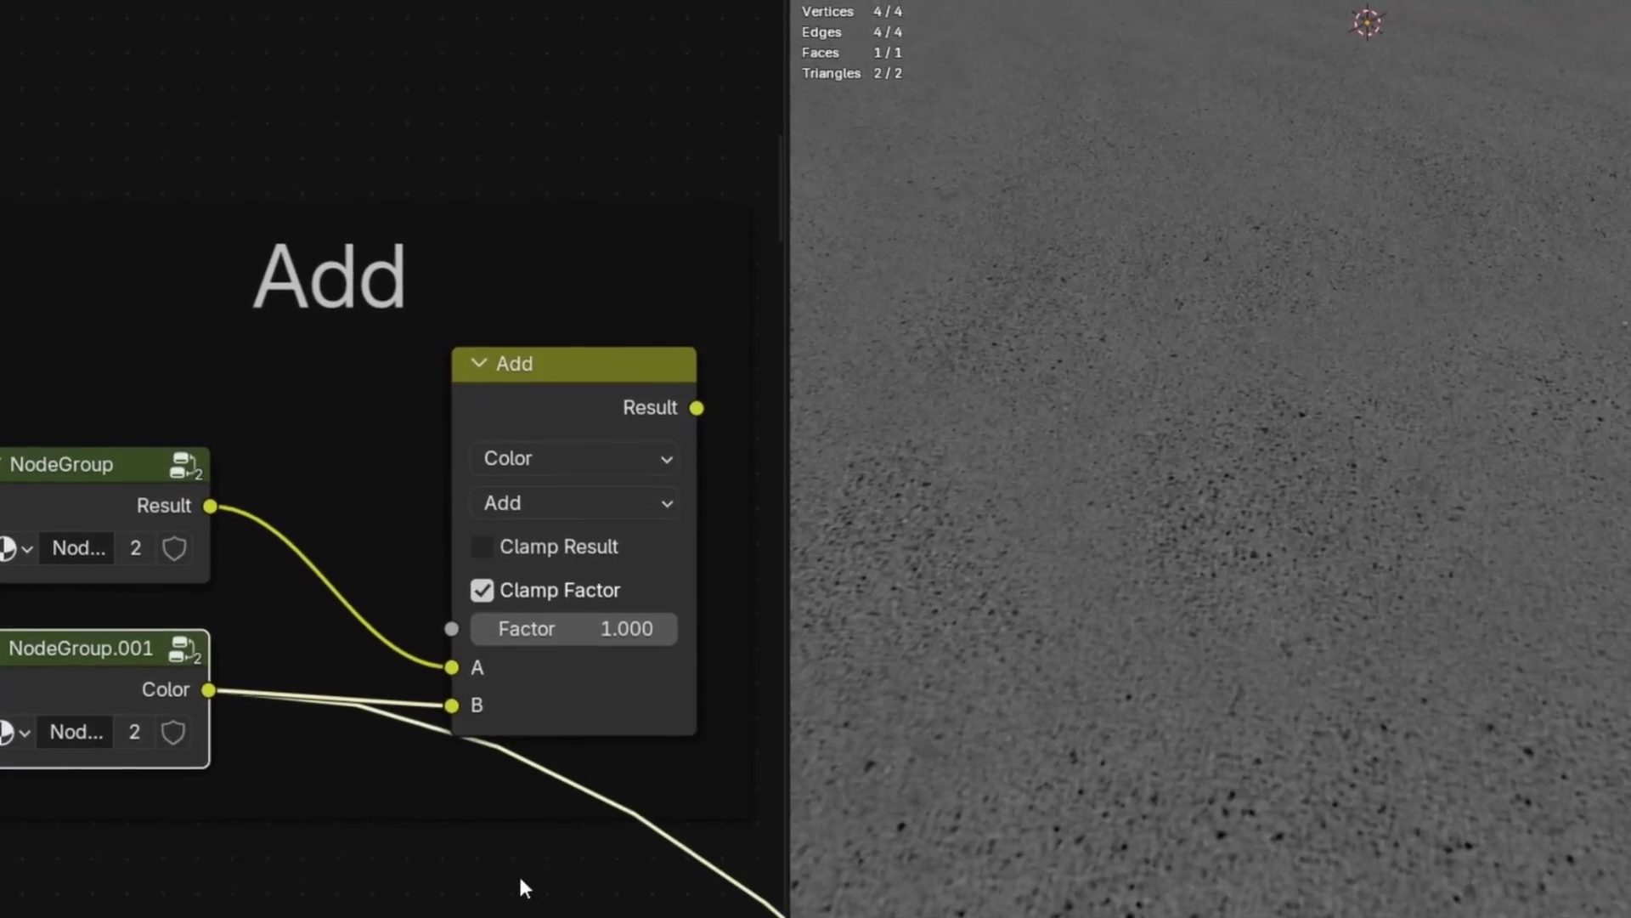
ctrl+shift+click(627, 412)
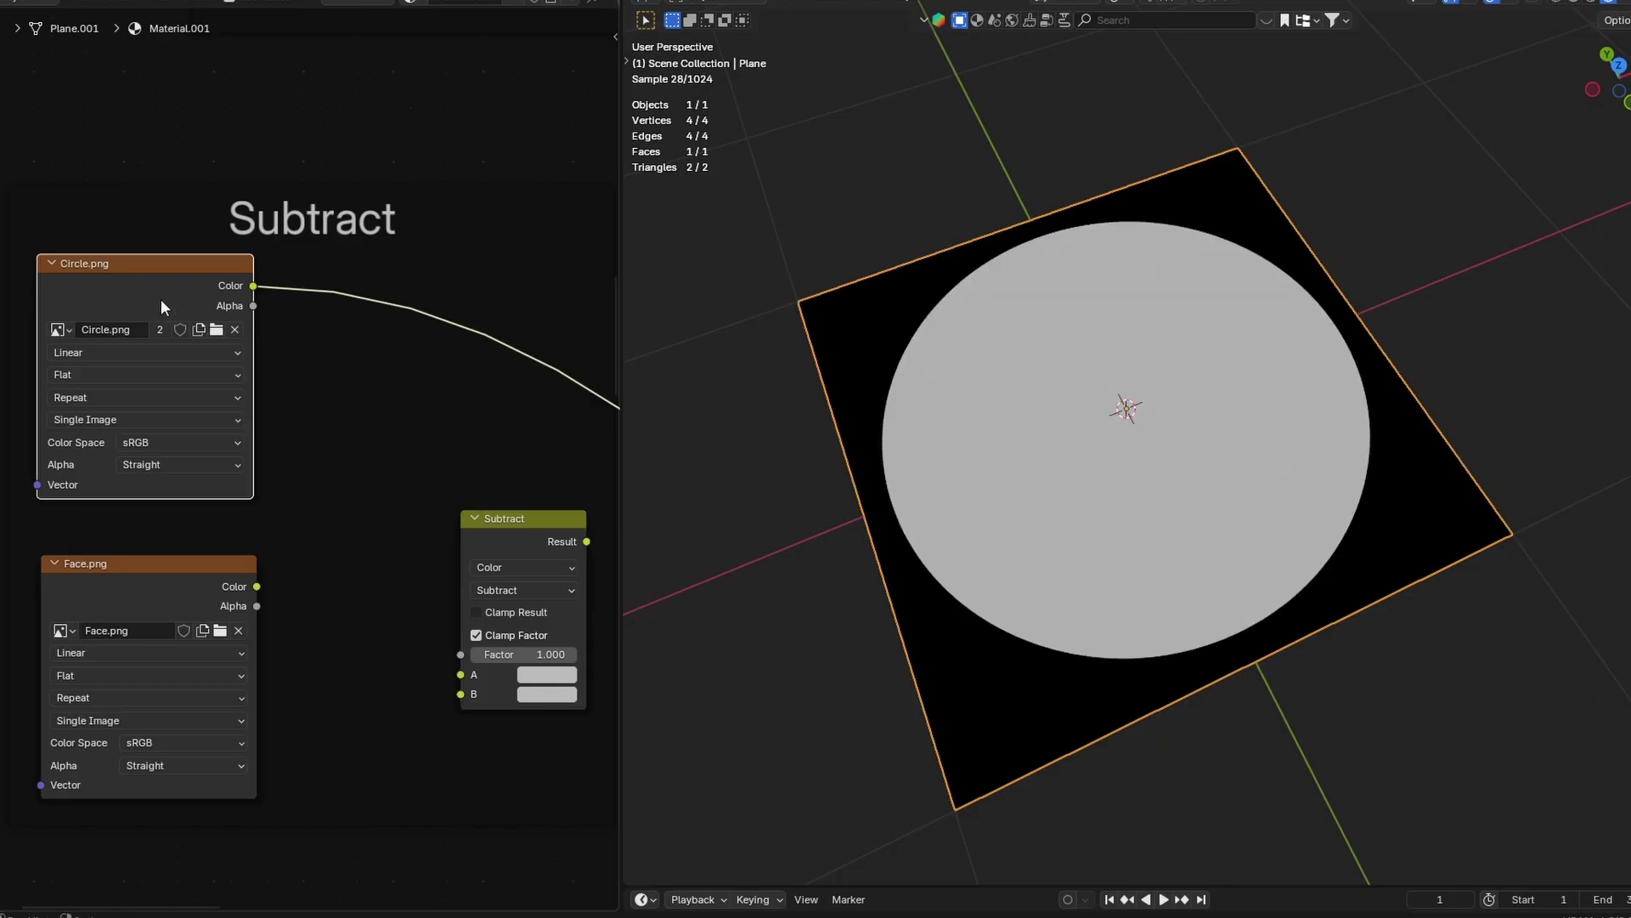
- Link Face.png's Color into Subtract's B, keep Subtract mode, and preview the black result on the plane
ctrl+shift+click(196, 589)
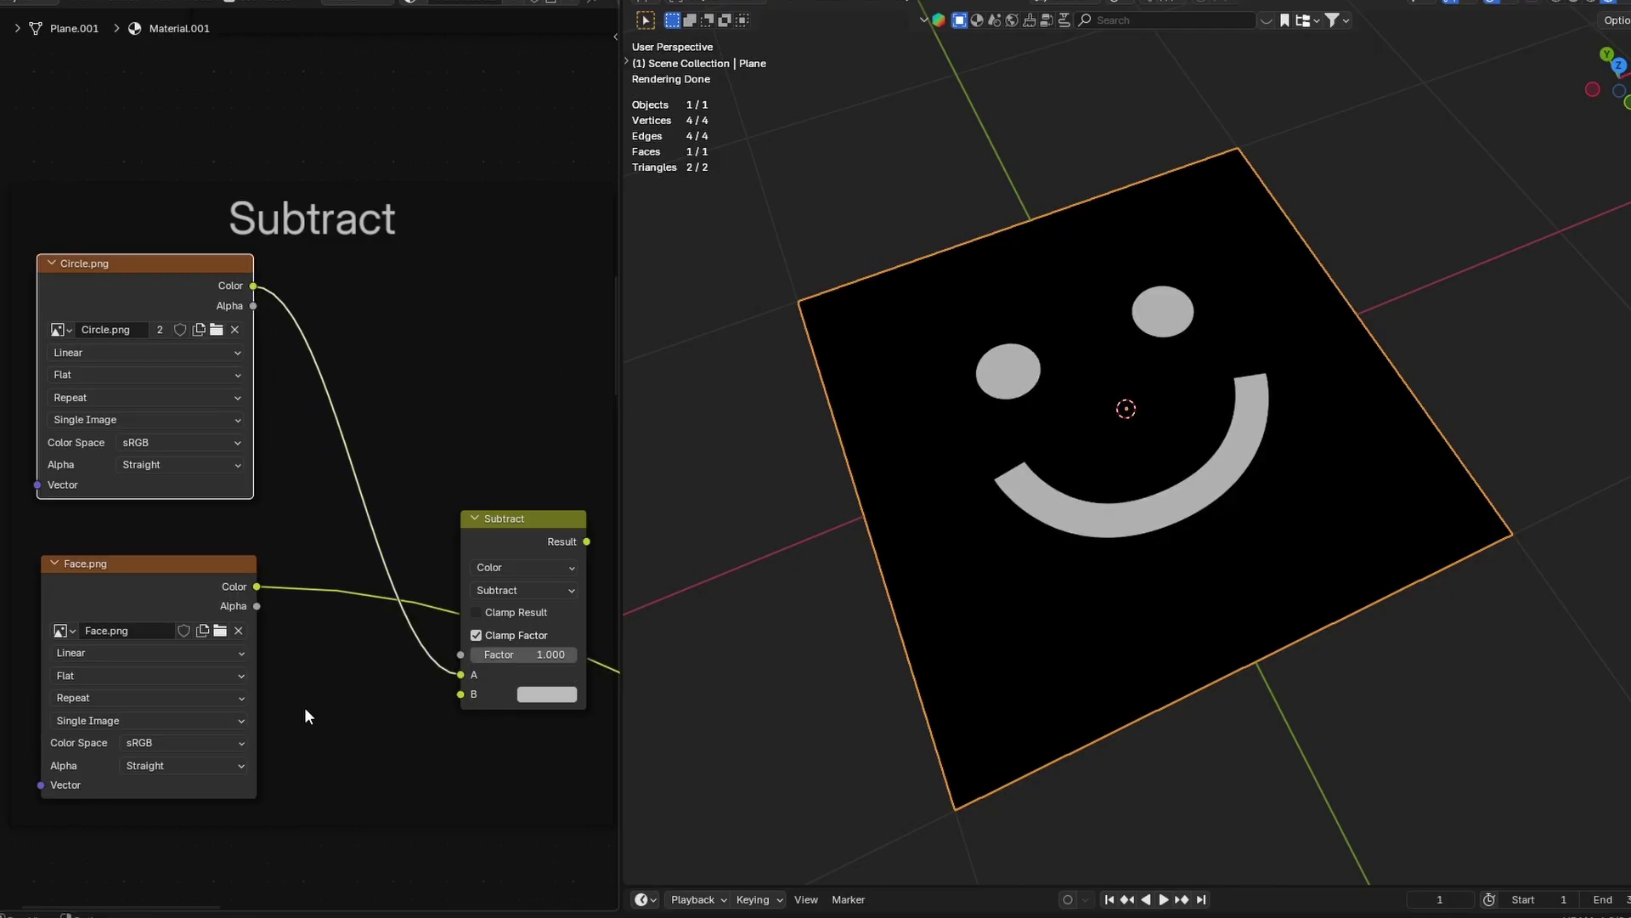
drag(409, 706, 461, 694)
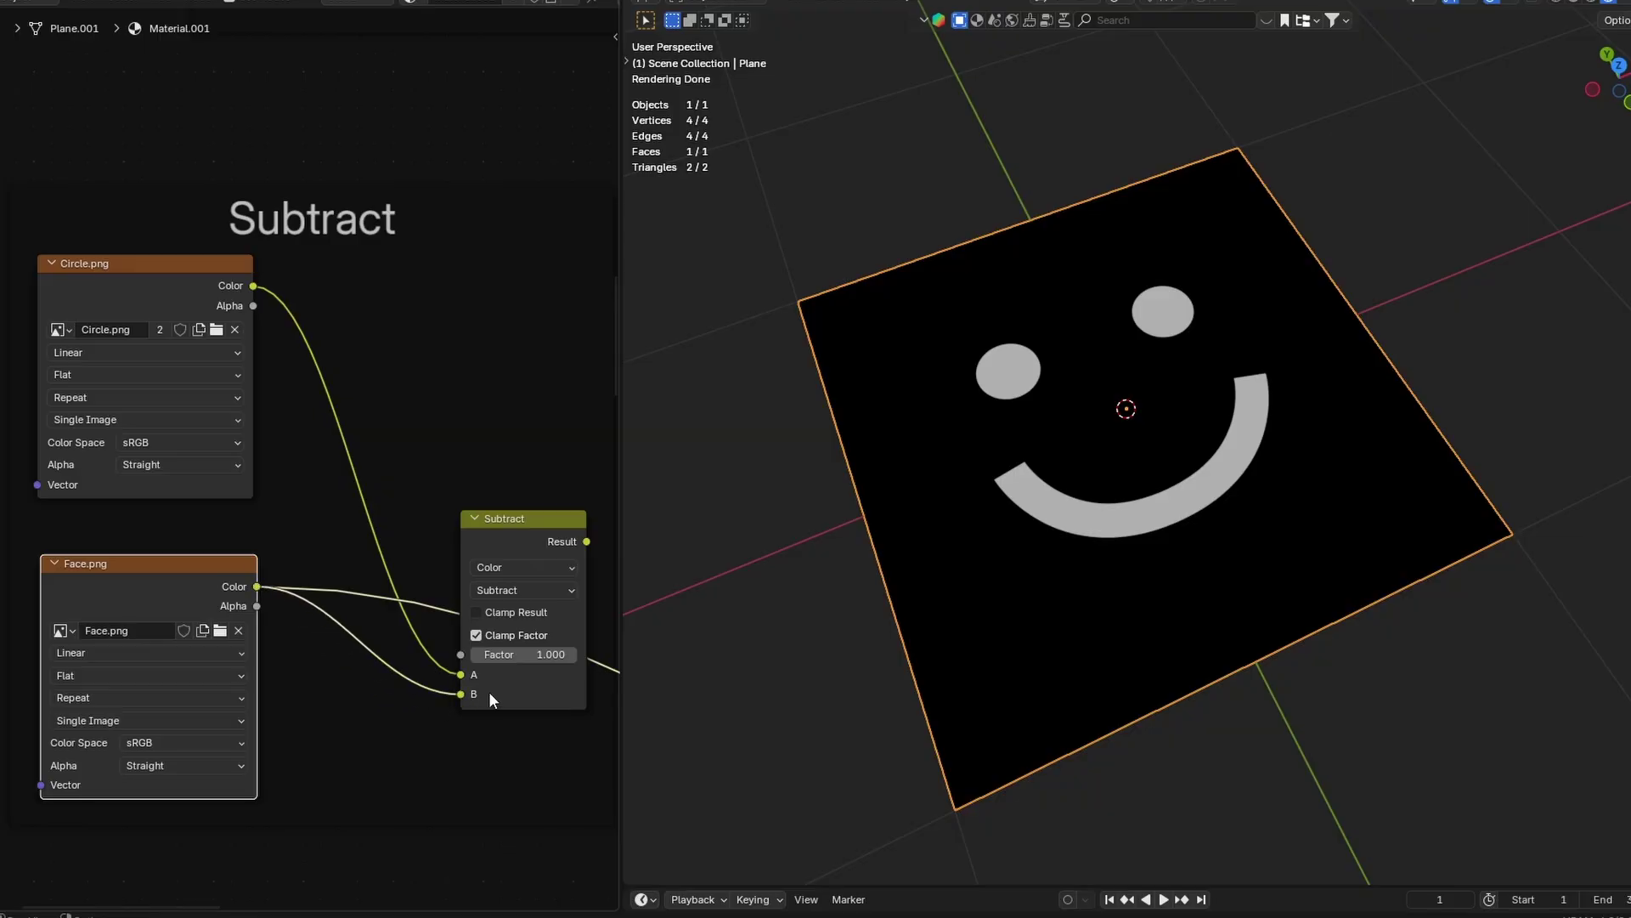
middle_drag(482, 609, 413, 615)
click(452, 597)
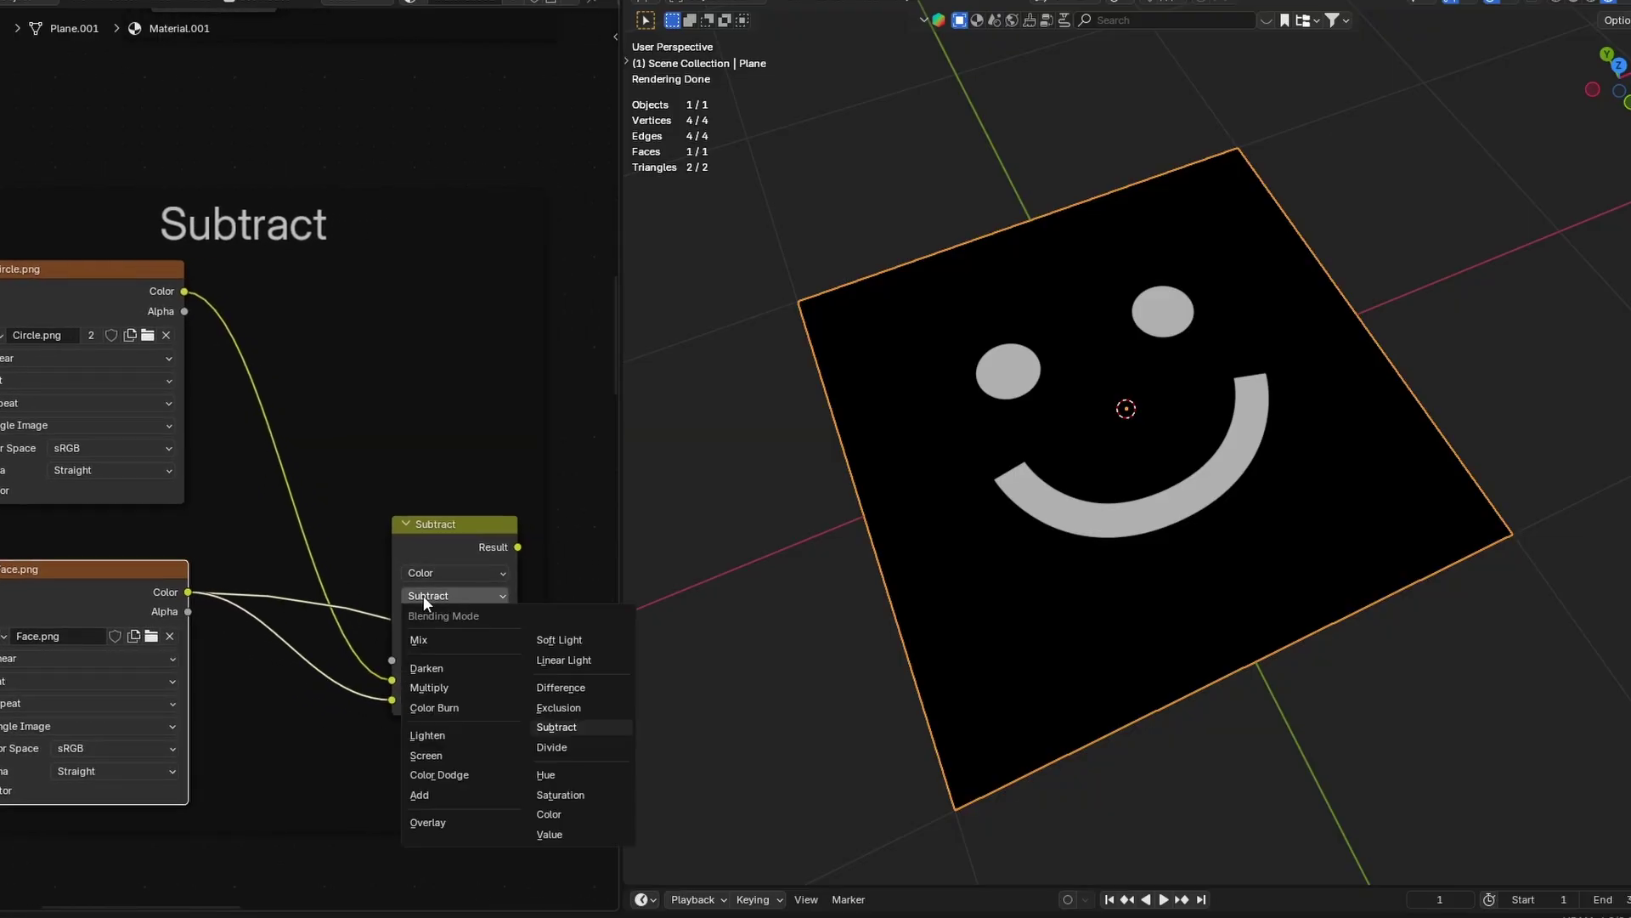
click(423, 594)
ctrl+shift+click(440, 537)
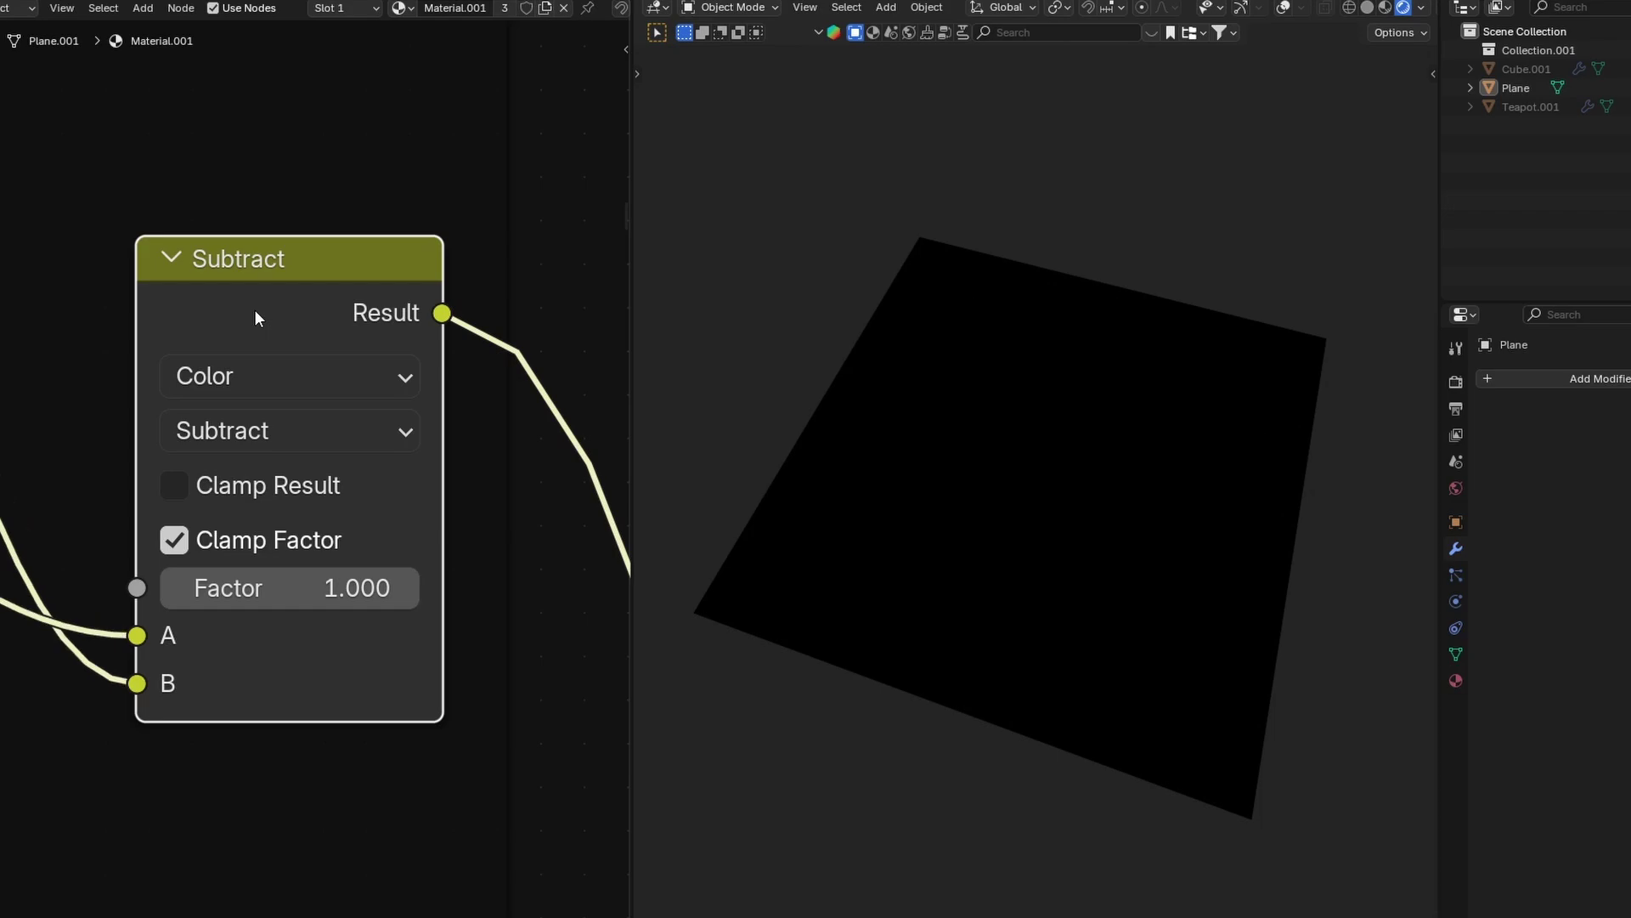
middle_drag(868, 573, 986, 619)
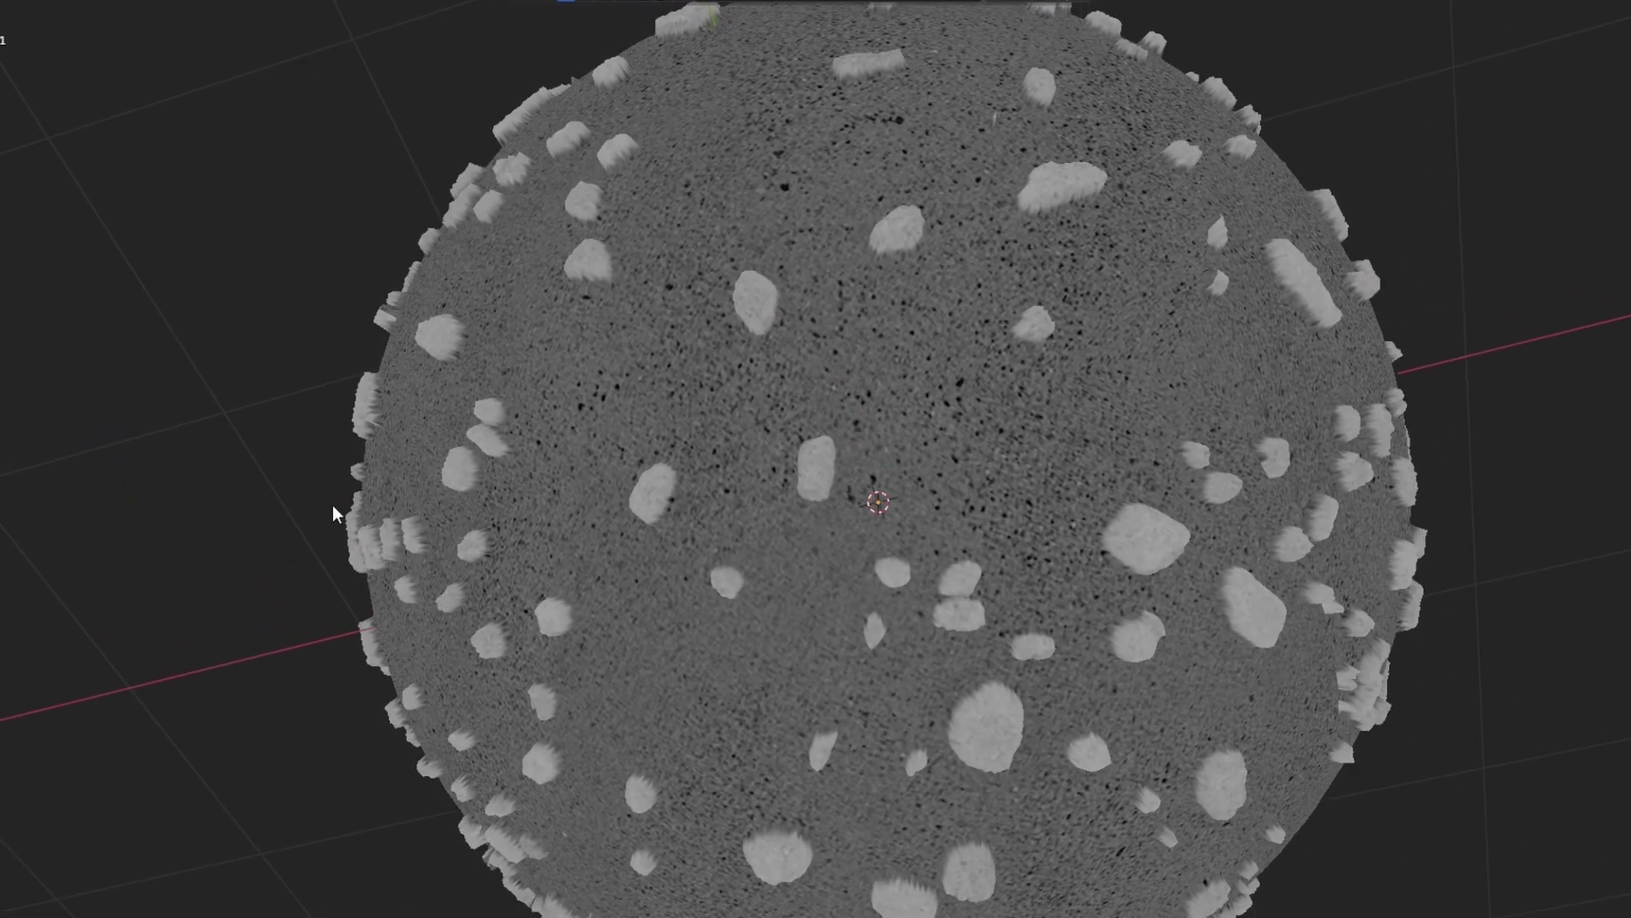
- Link the Displacement node to the material output and insert a second Add node fed by rock-spot Result
middle_drag(333, 504, 492, 146)
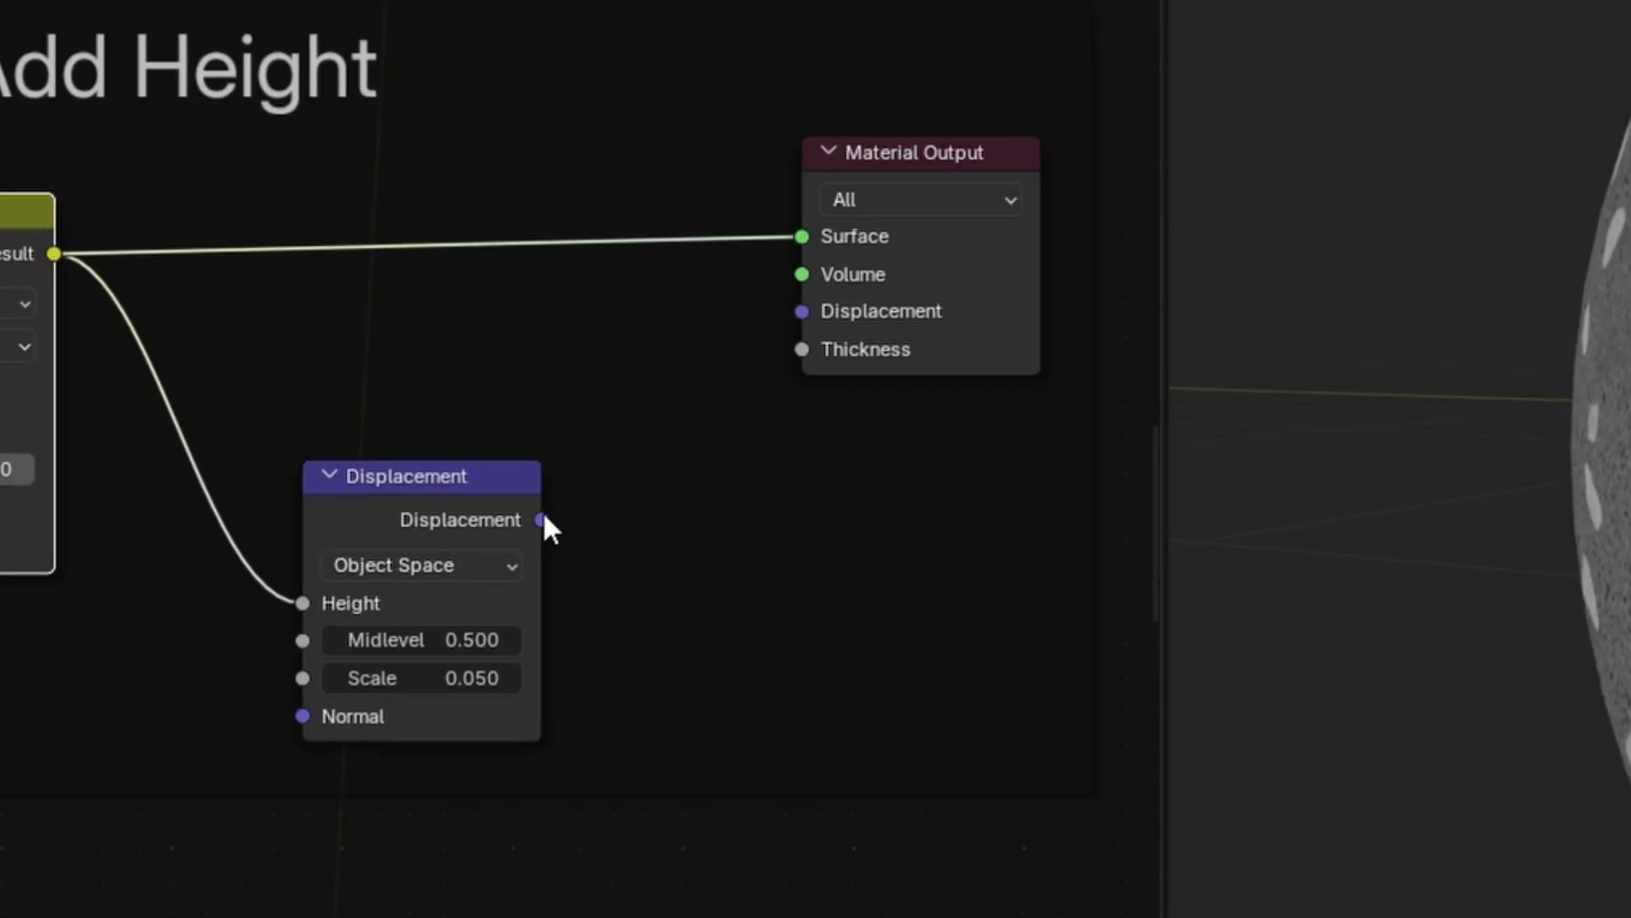
drag(455, 545, 582, 441)
drag(792, 312, 792, 312)
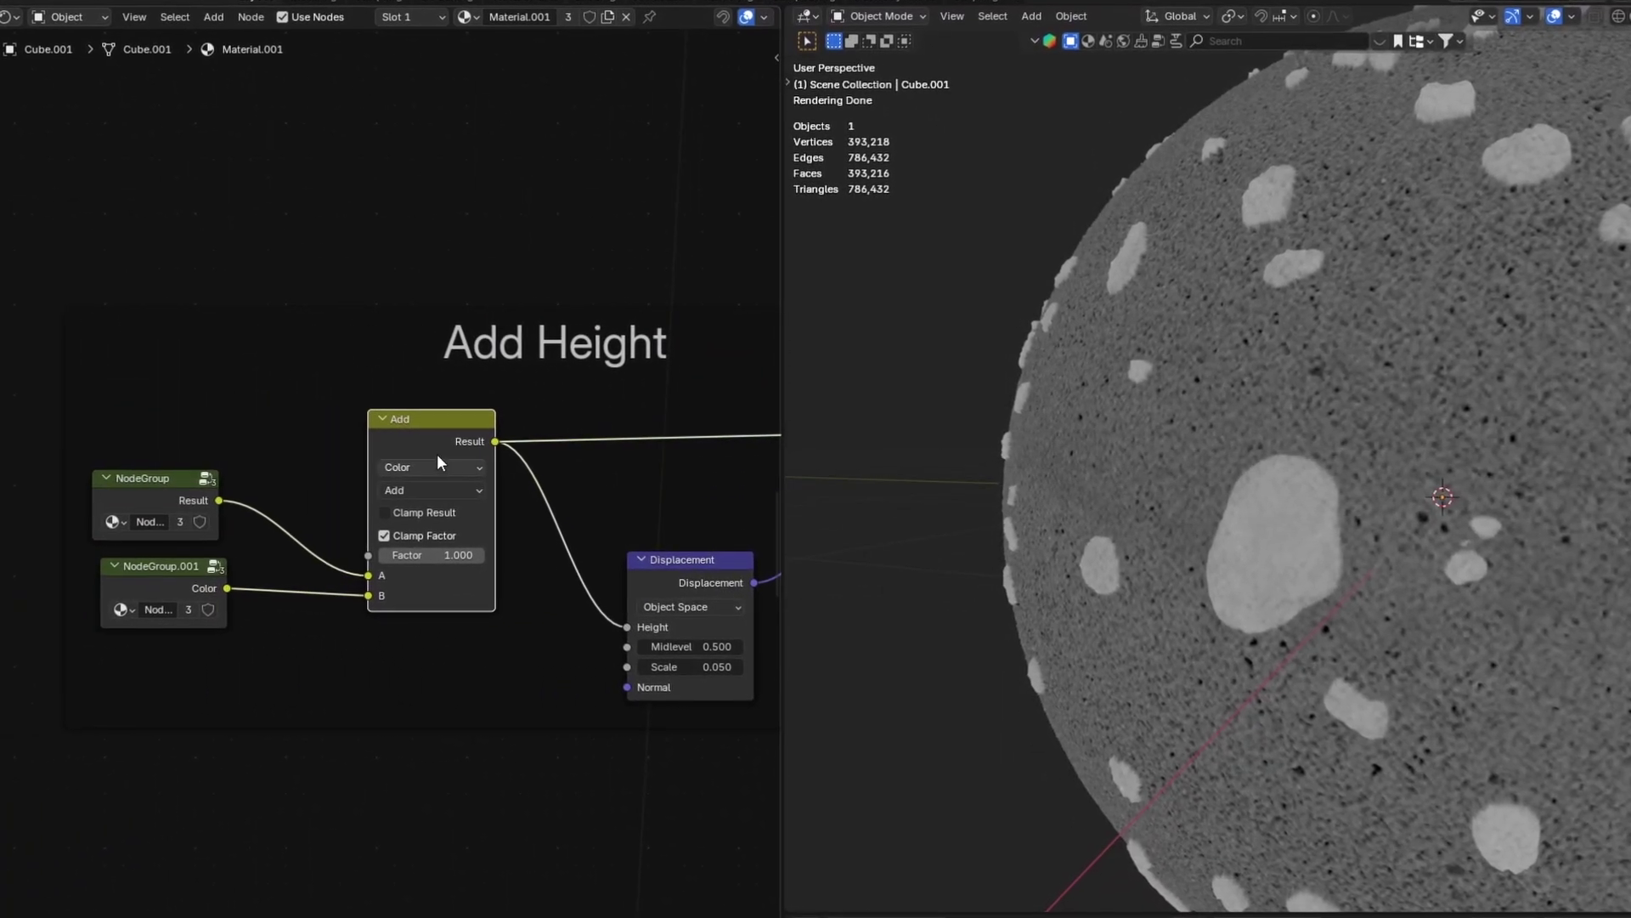
key(shift+d)
click(615, 546)
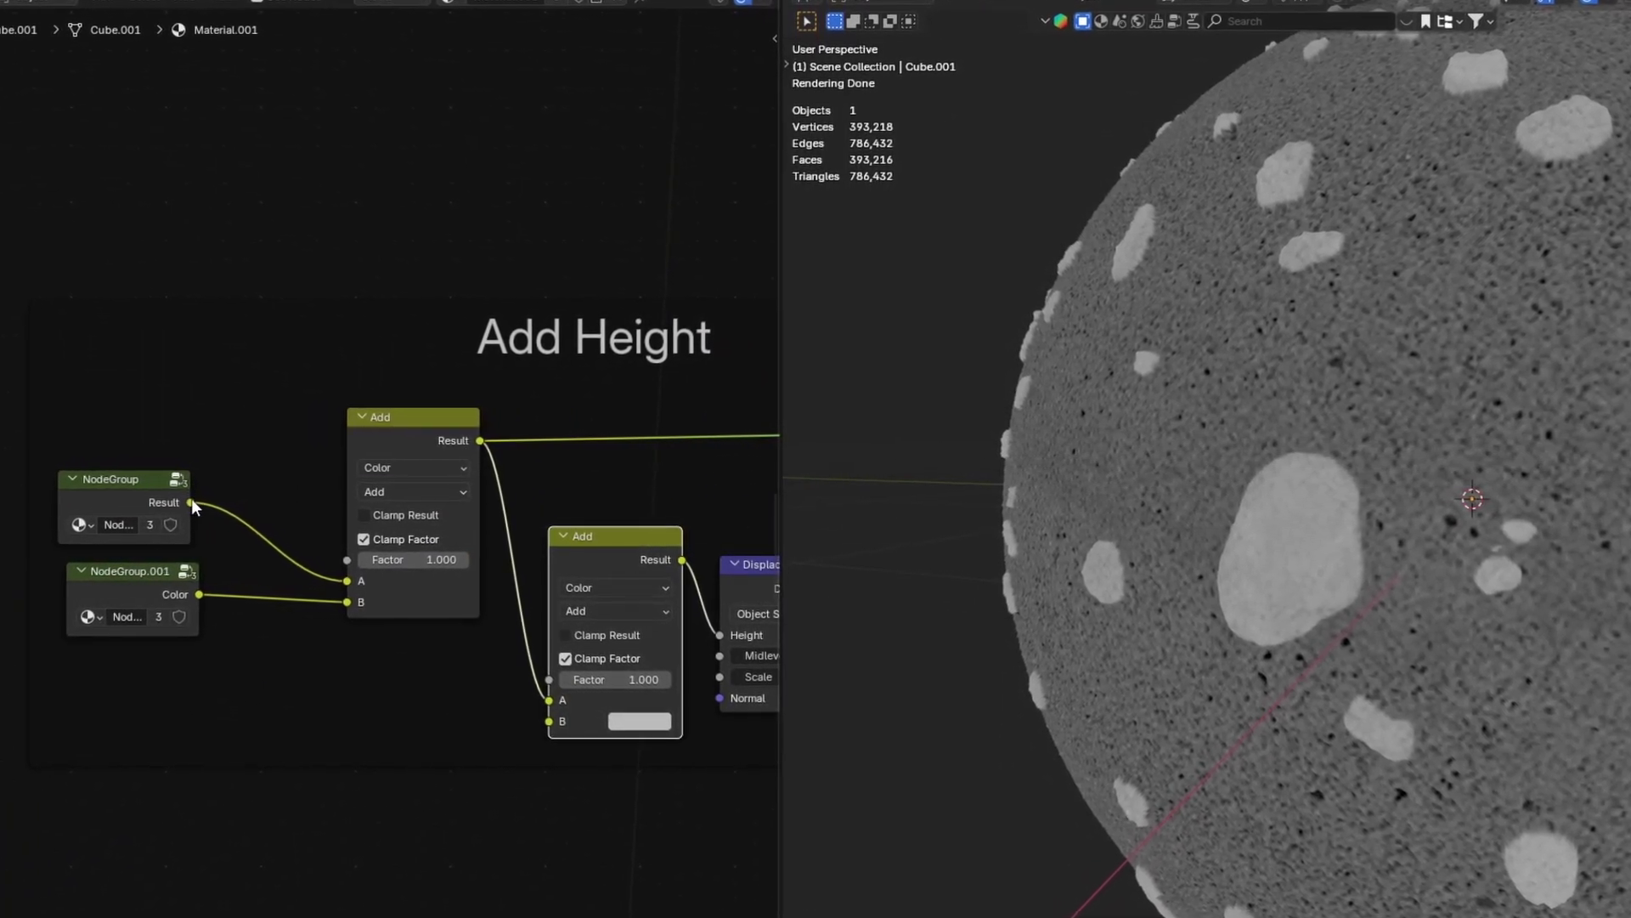
drag(193, 501, 551, 722)
- Insert a third Add node fed by rock-spot Result before Displacement, and send the last Add into Surface
scroll(548, 736, down, 2)
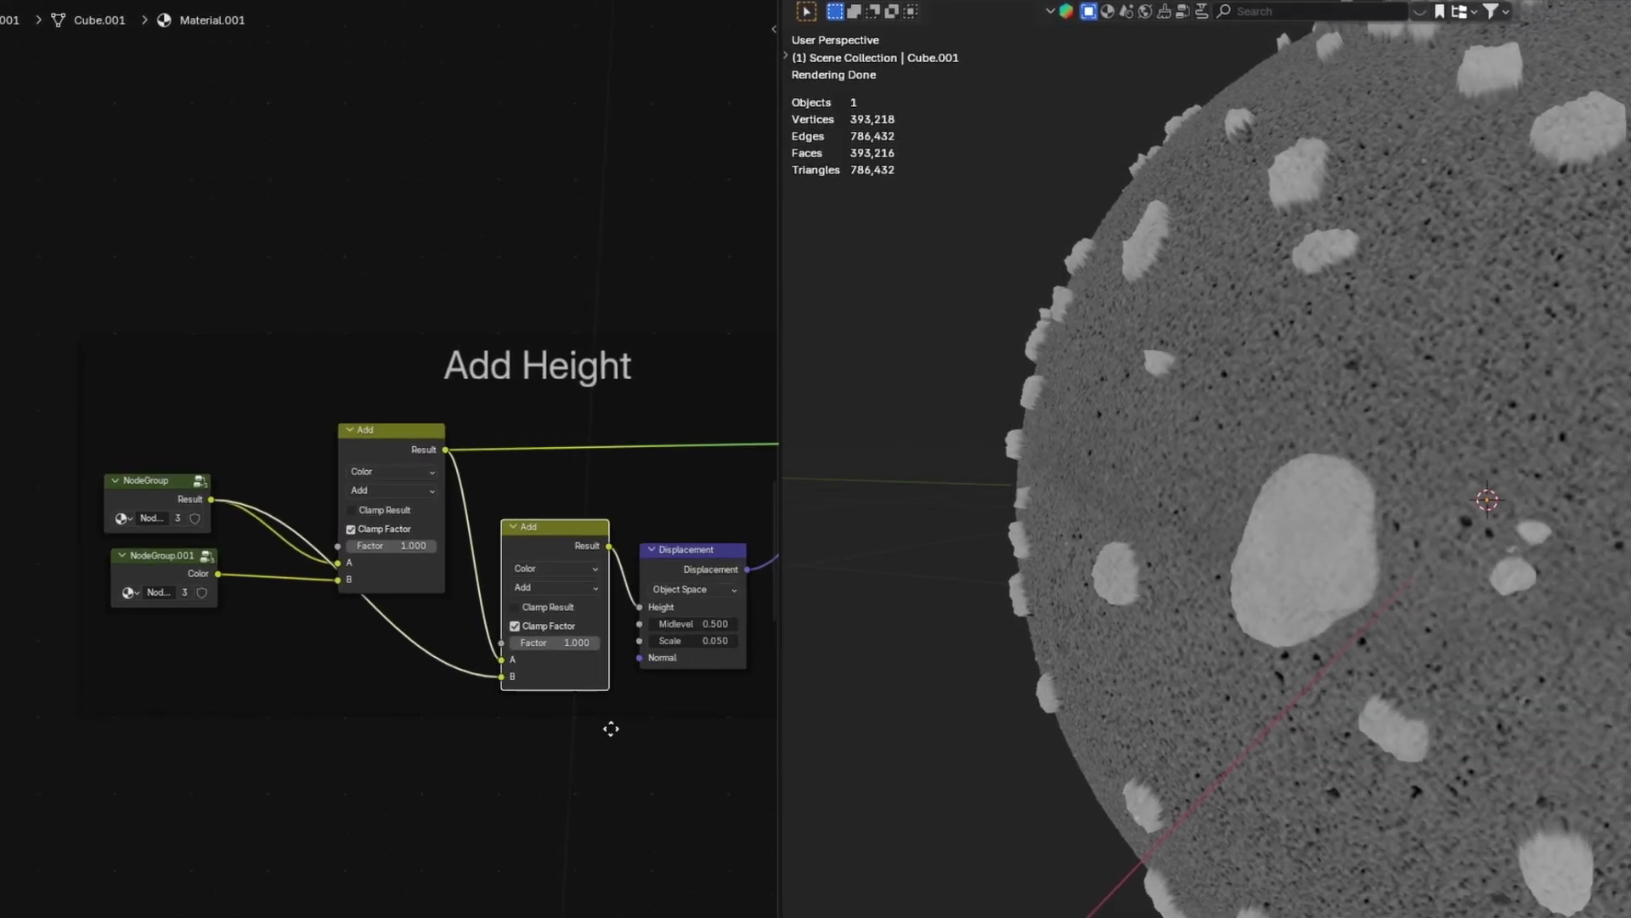
middle_drag(601, 728, 340, 722)
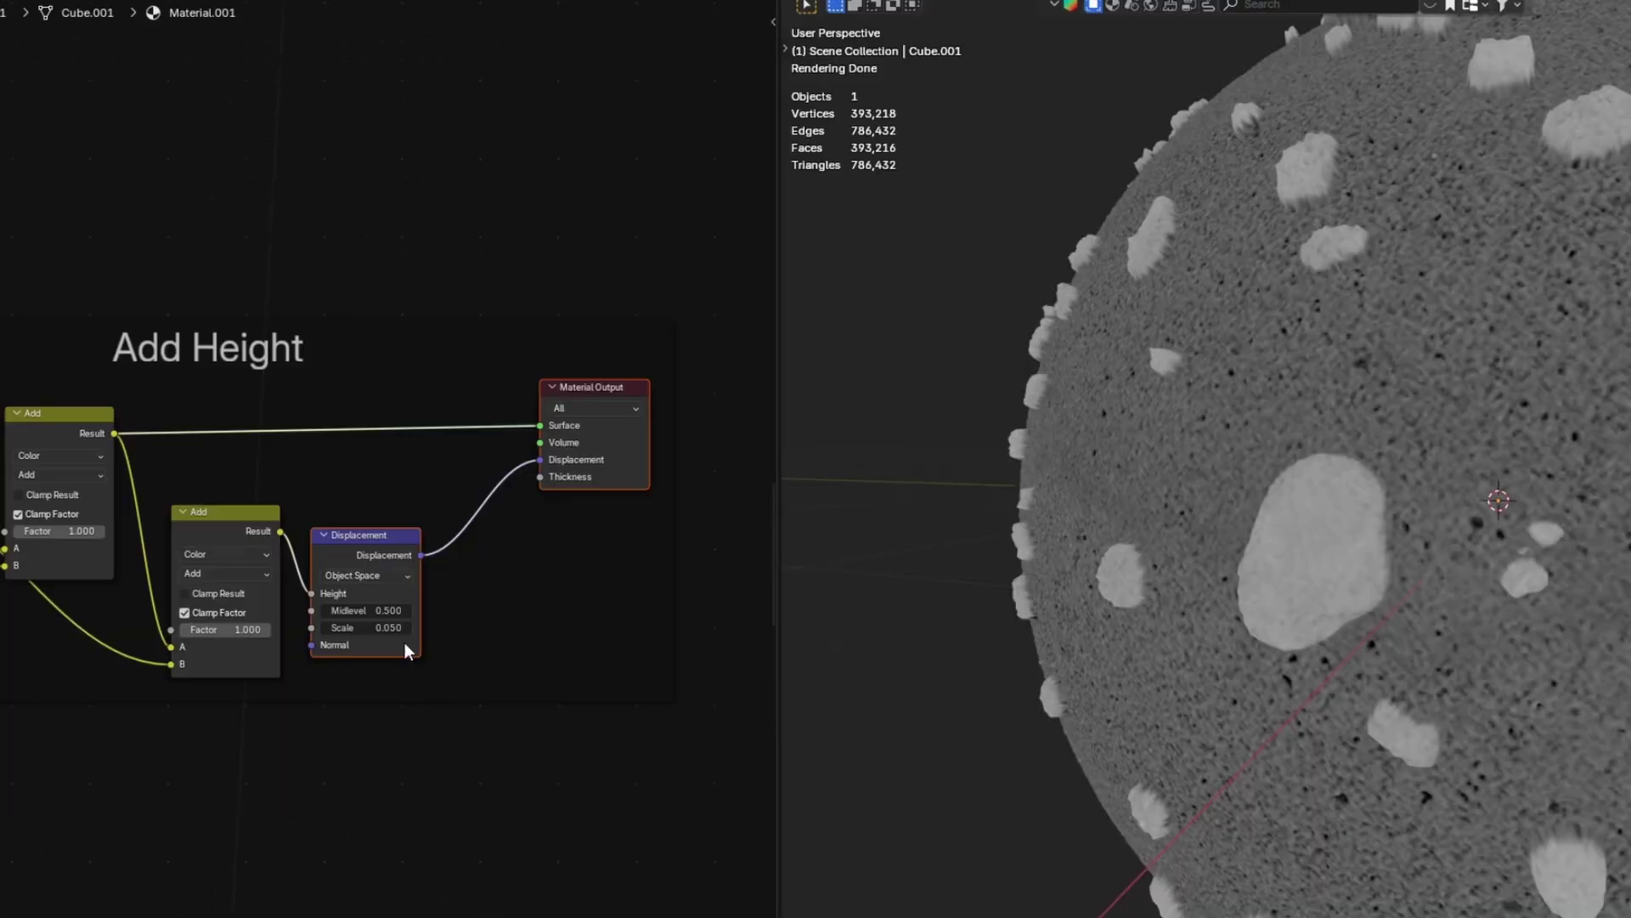
drag(404, 642, 680, 647)
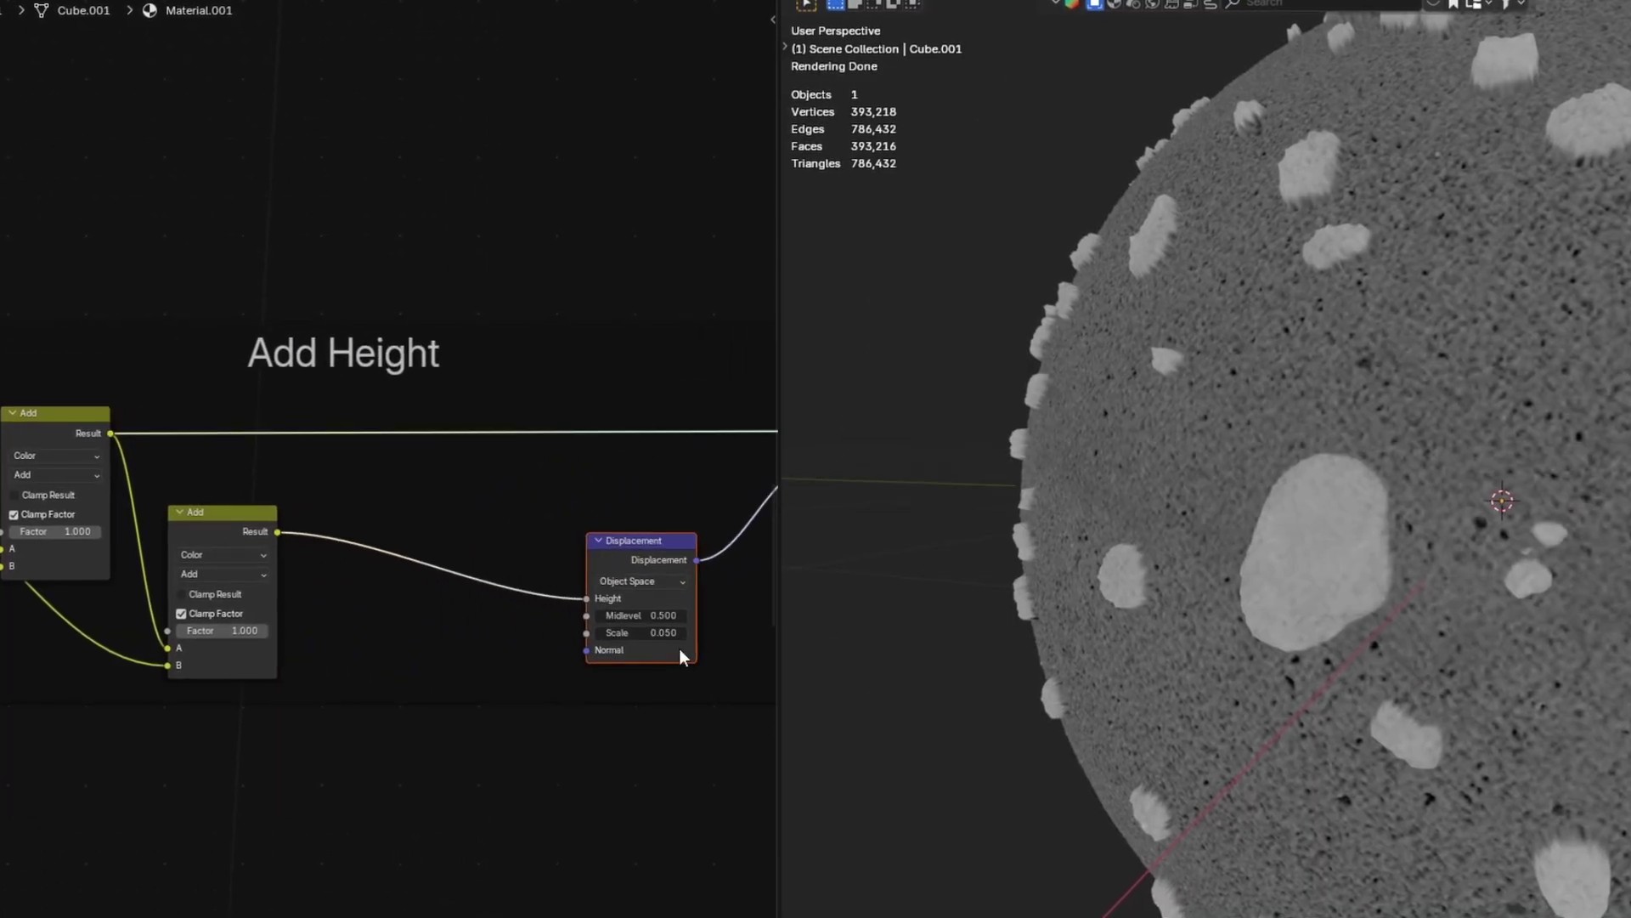
middle_drag(680, 648, 869, 648)
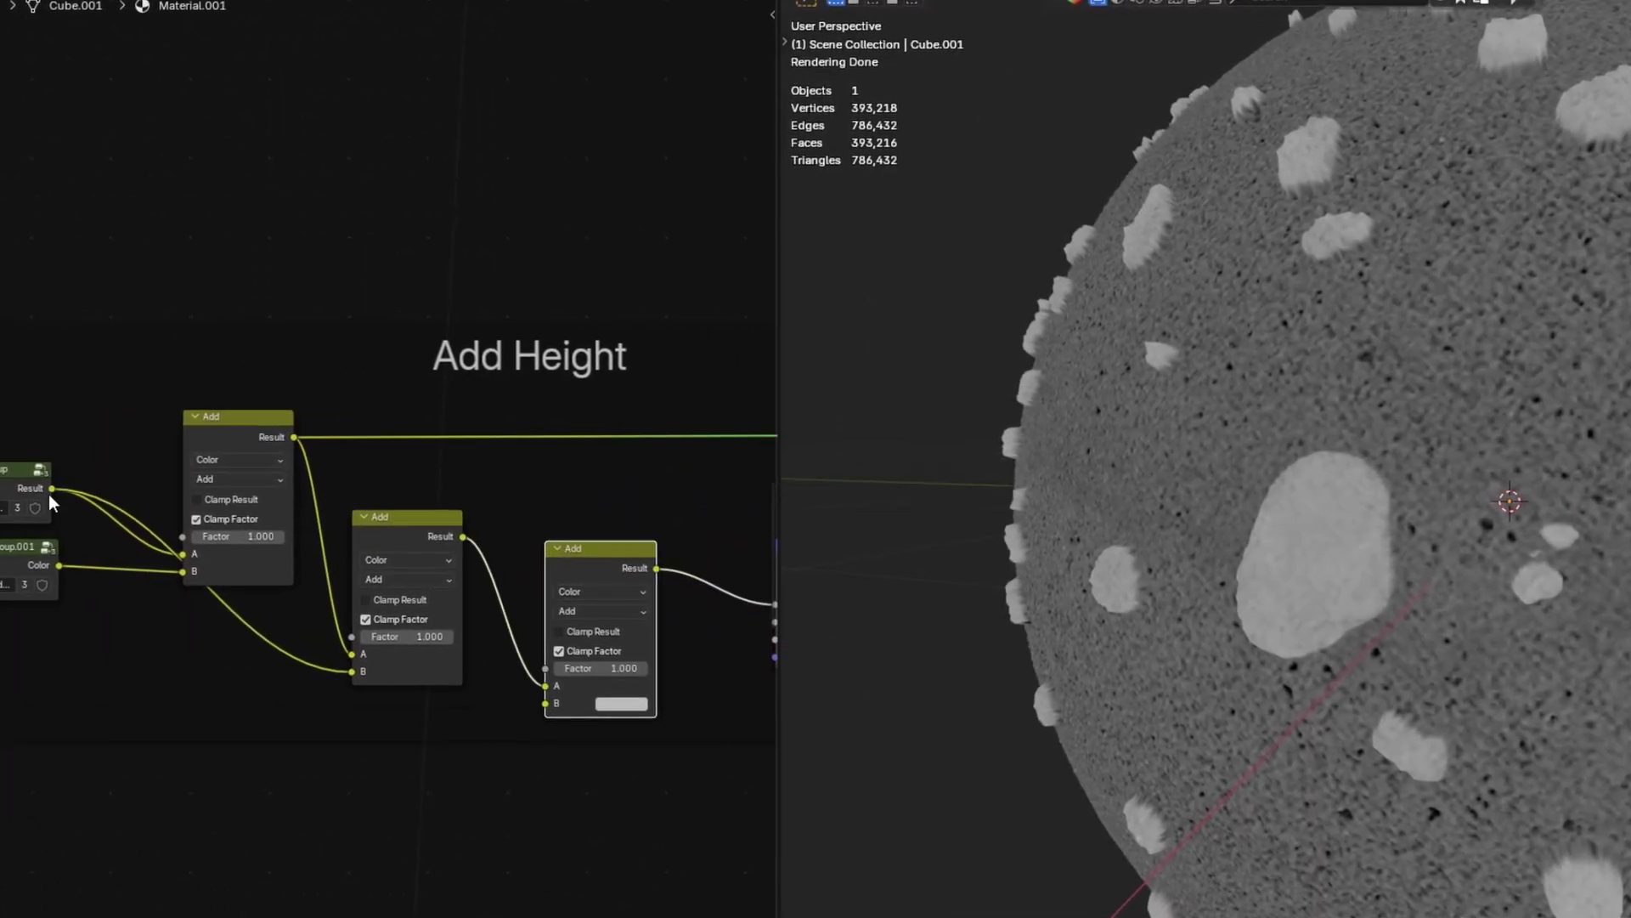
drag(52, 489, 546, 704)
key(shift+d)
scroll(639, 670, down, 2)
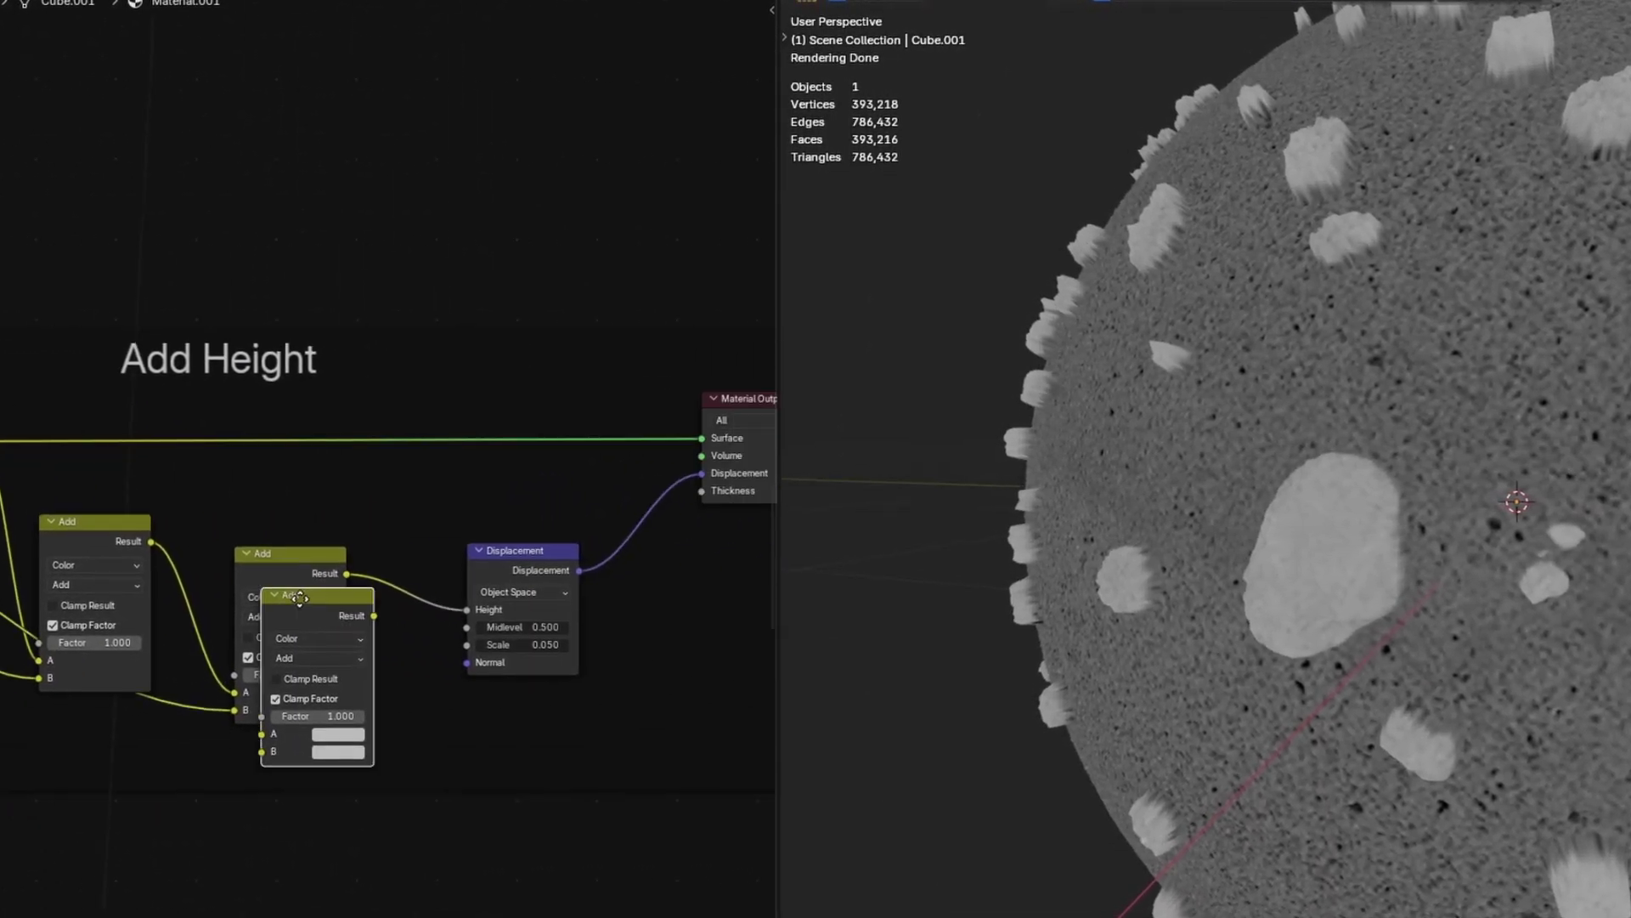
scroll(79, 558, up, 2)
middle_drag(651, 698, 317, 699)
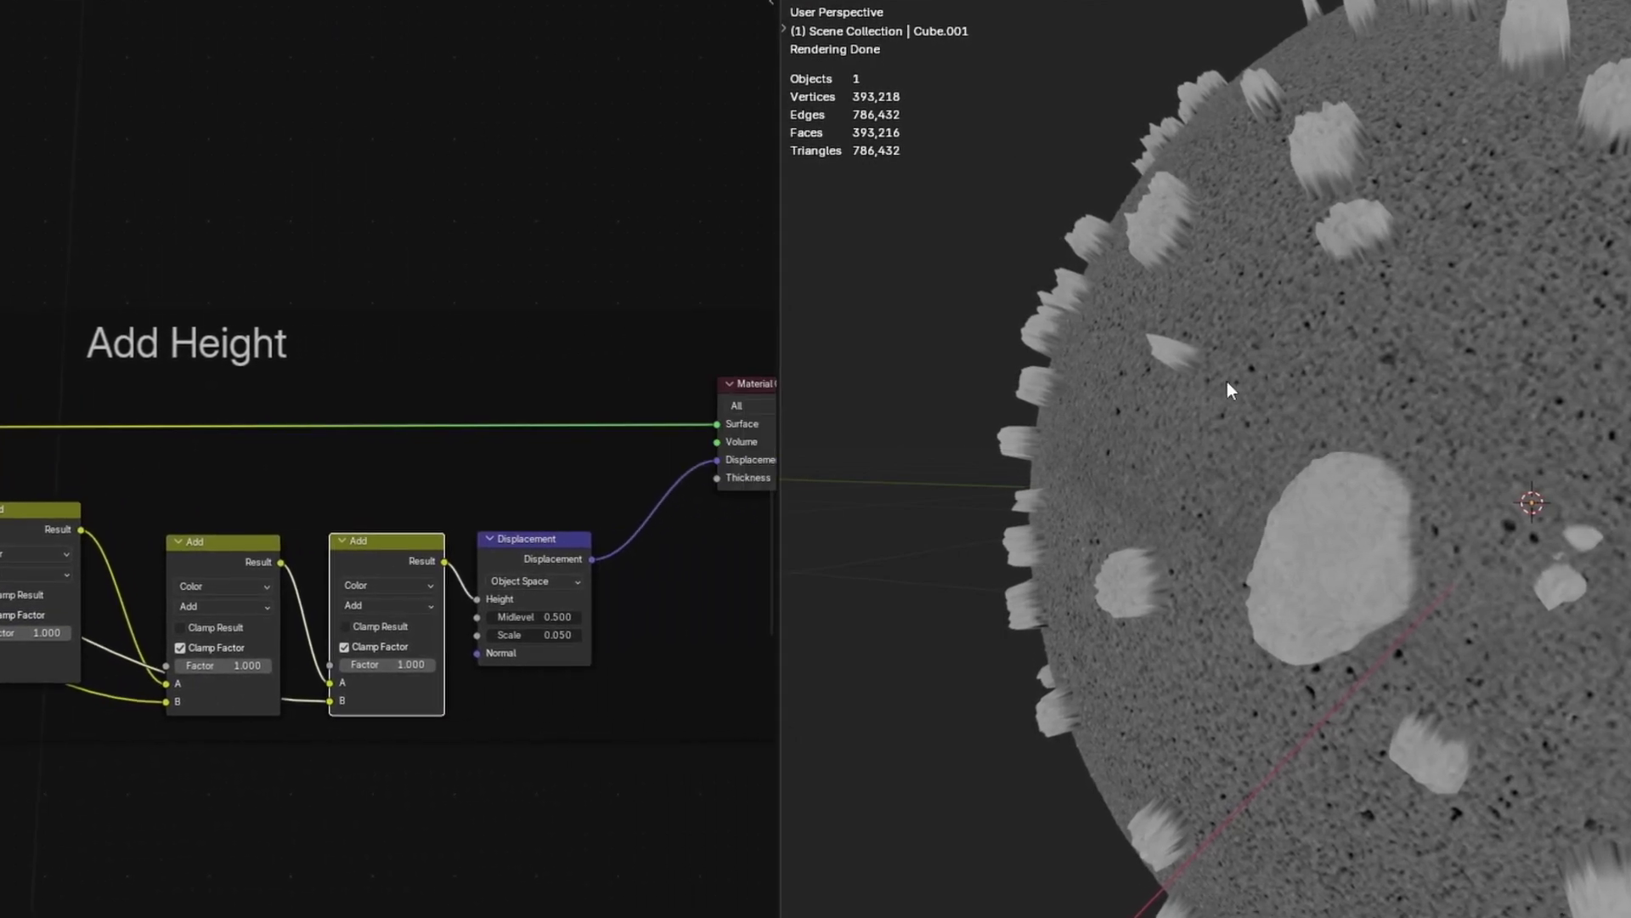
drag(679, 436, 716, 424)
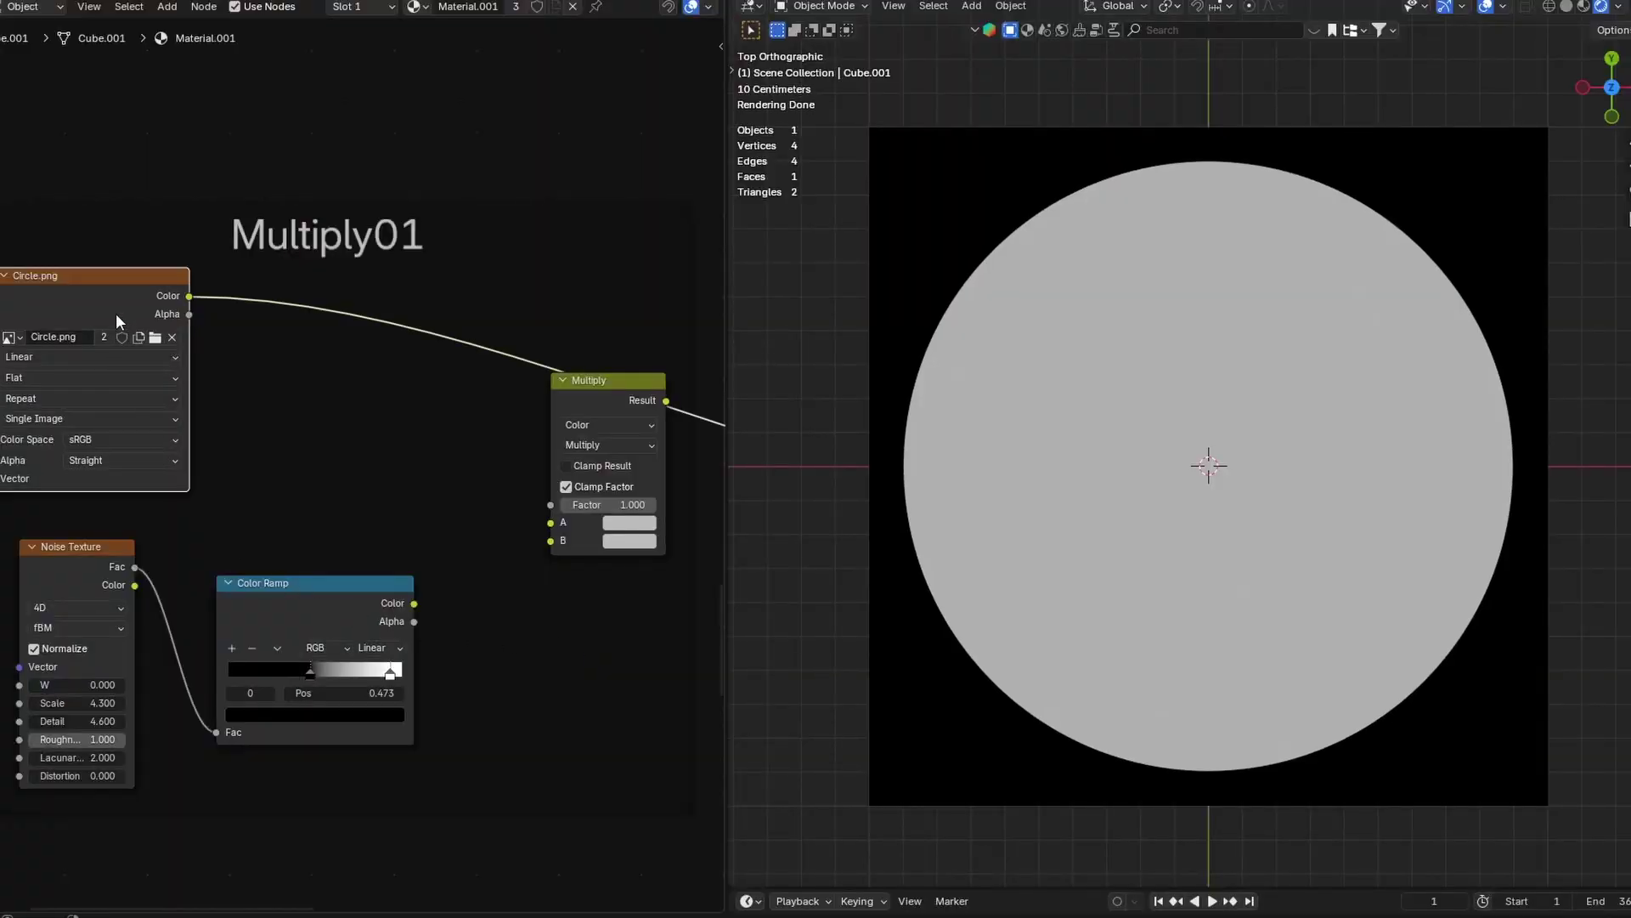
- Link Circle.png's Color into Multiply's A input and preview the noise-filled circle on the plane
ctrl+shift+click(325, 597)
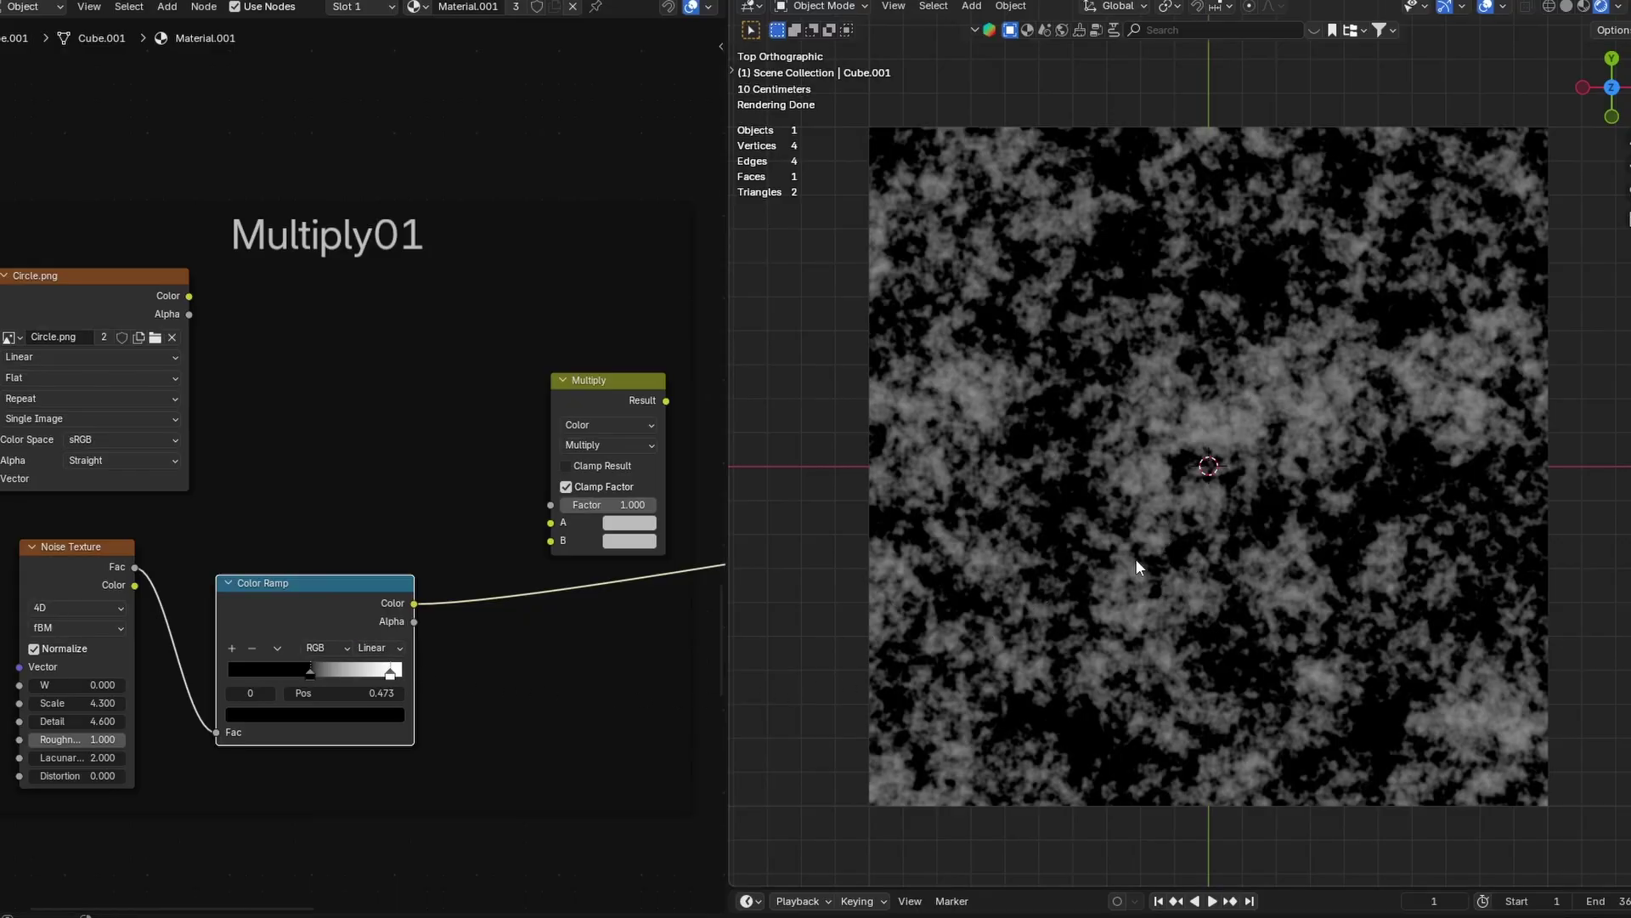
key(ctrl+z)
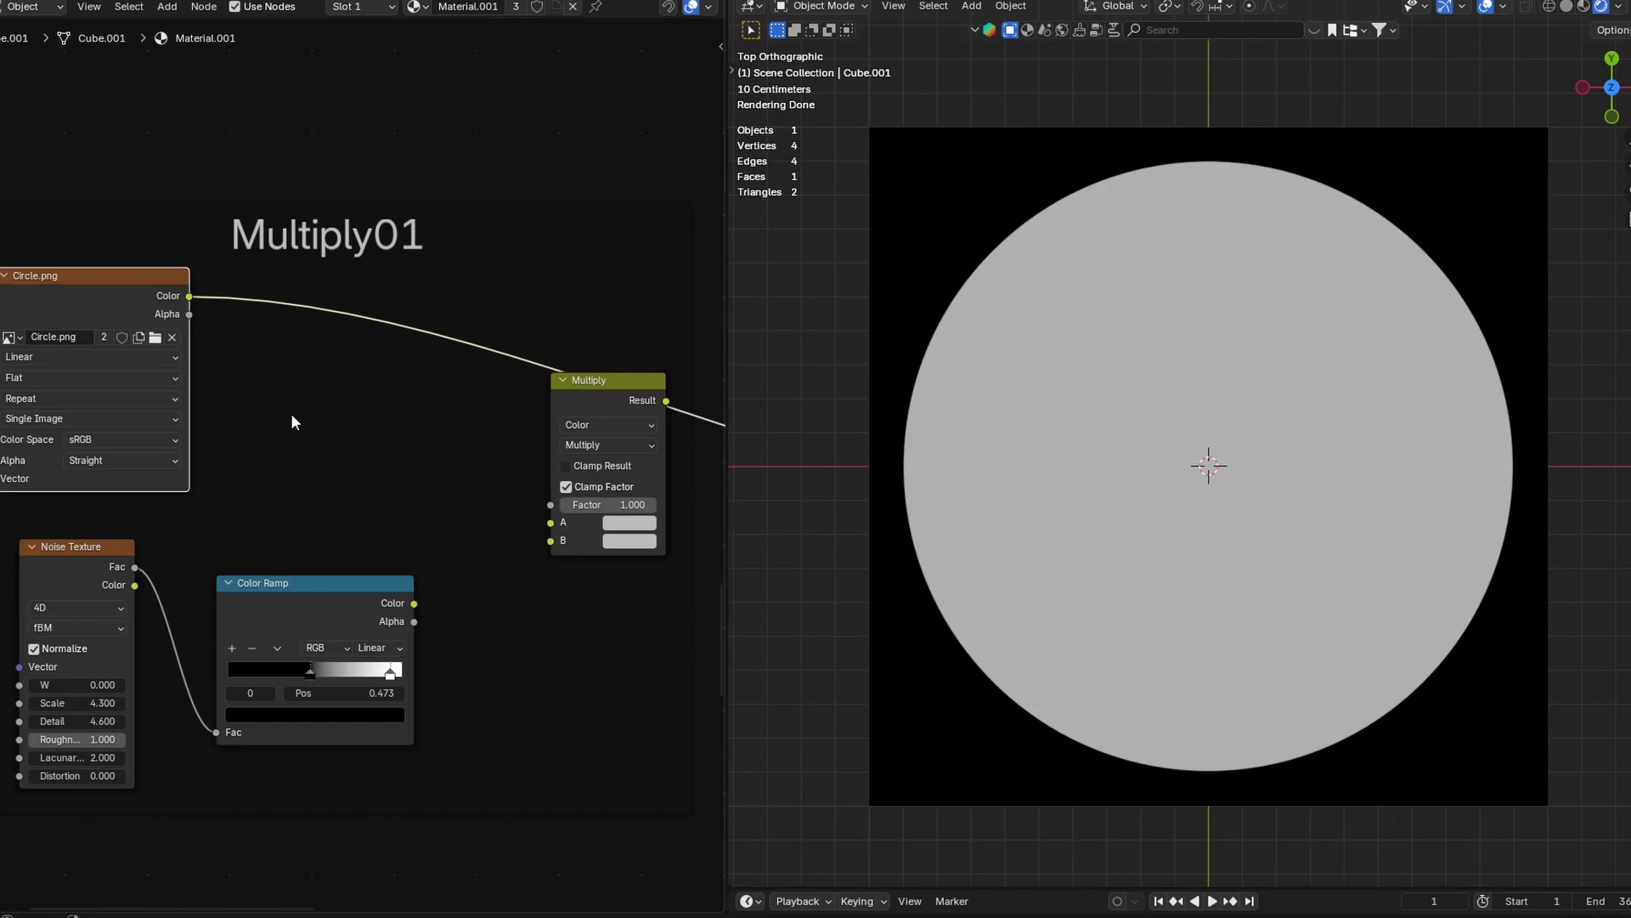
drag(190, 295, 557, 528)
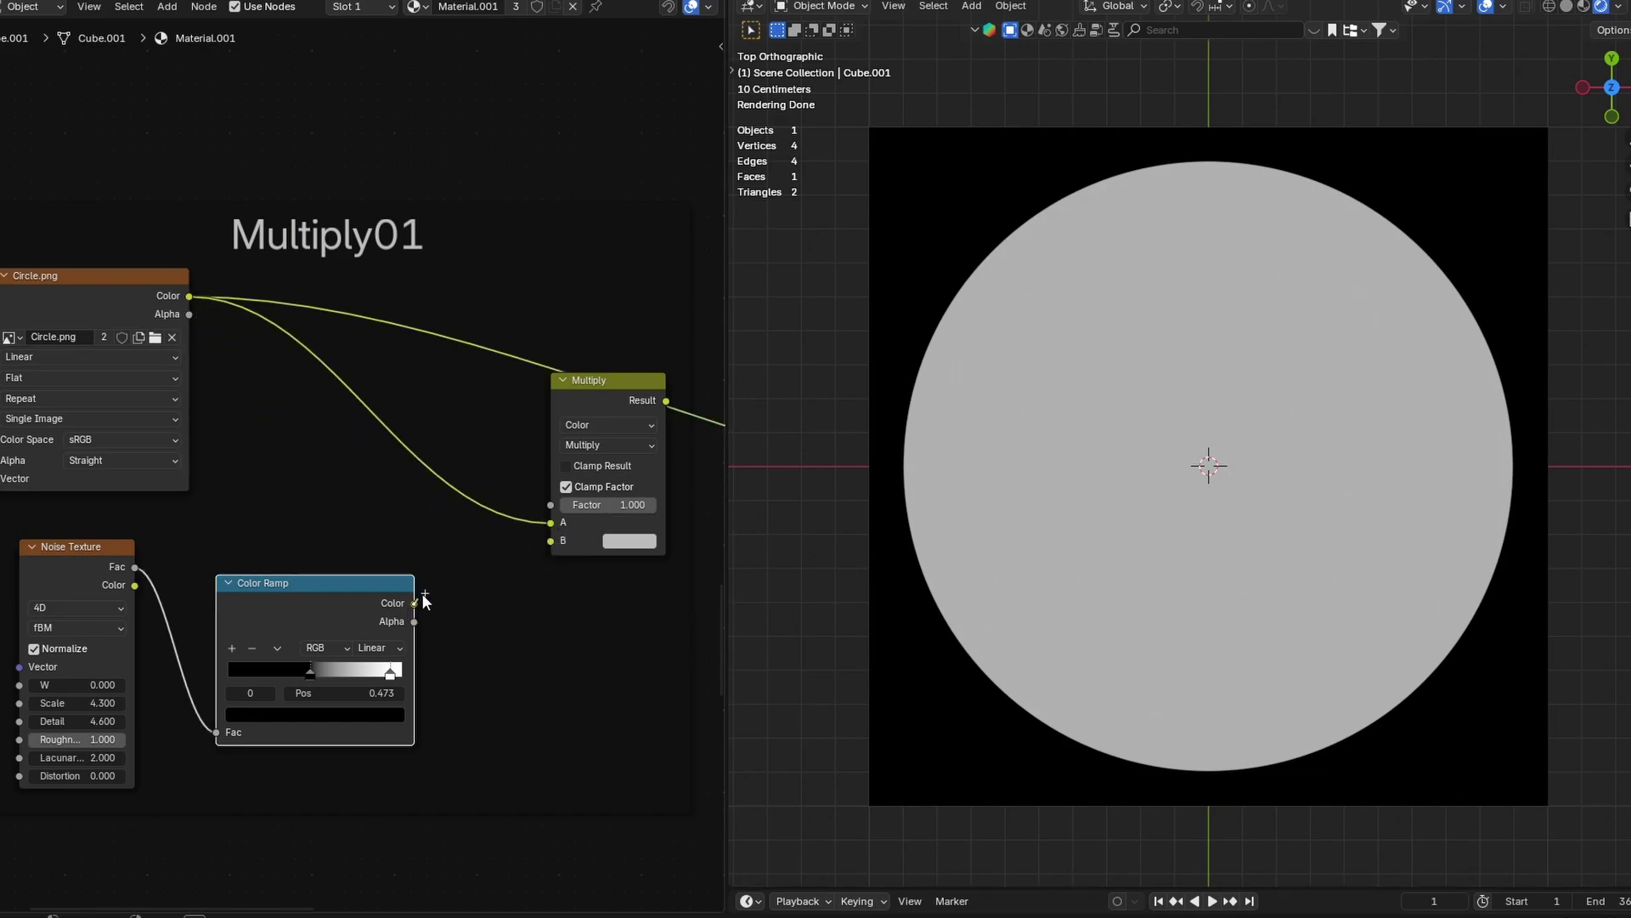
click(610, 386)
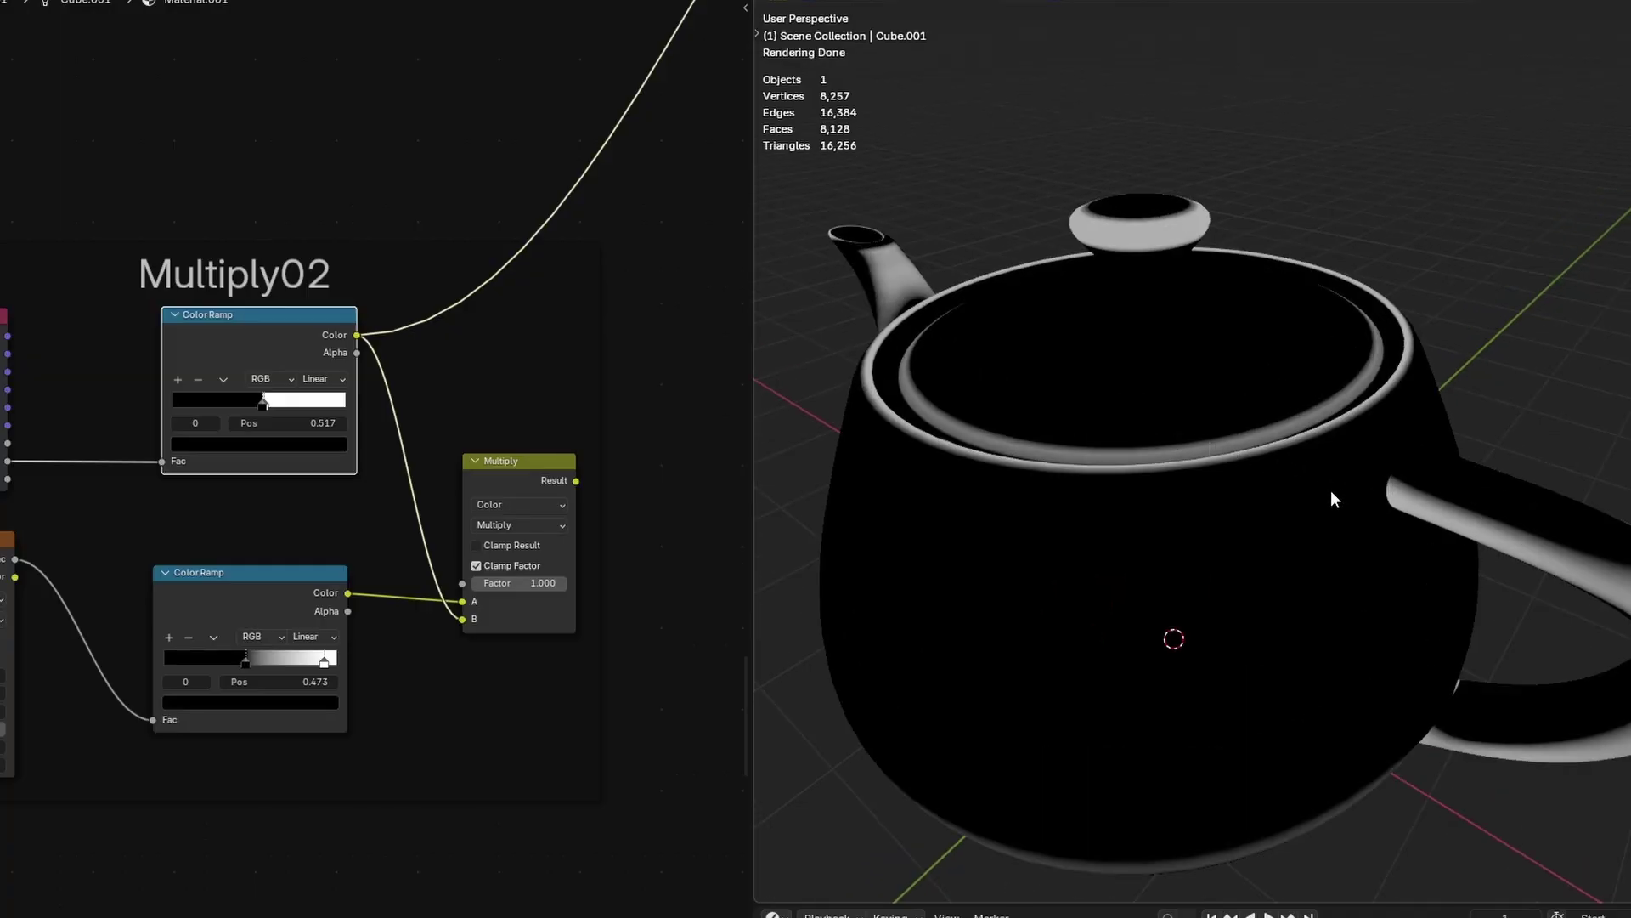
- Orbit around the teapot, preview the lower noise Color Ramp, then preview the Multiply node's result
middle_drag(988, 466, 1271, 469)
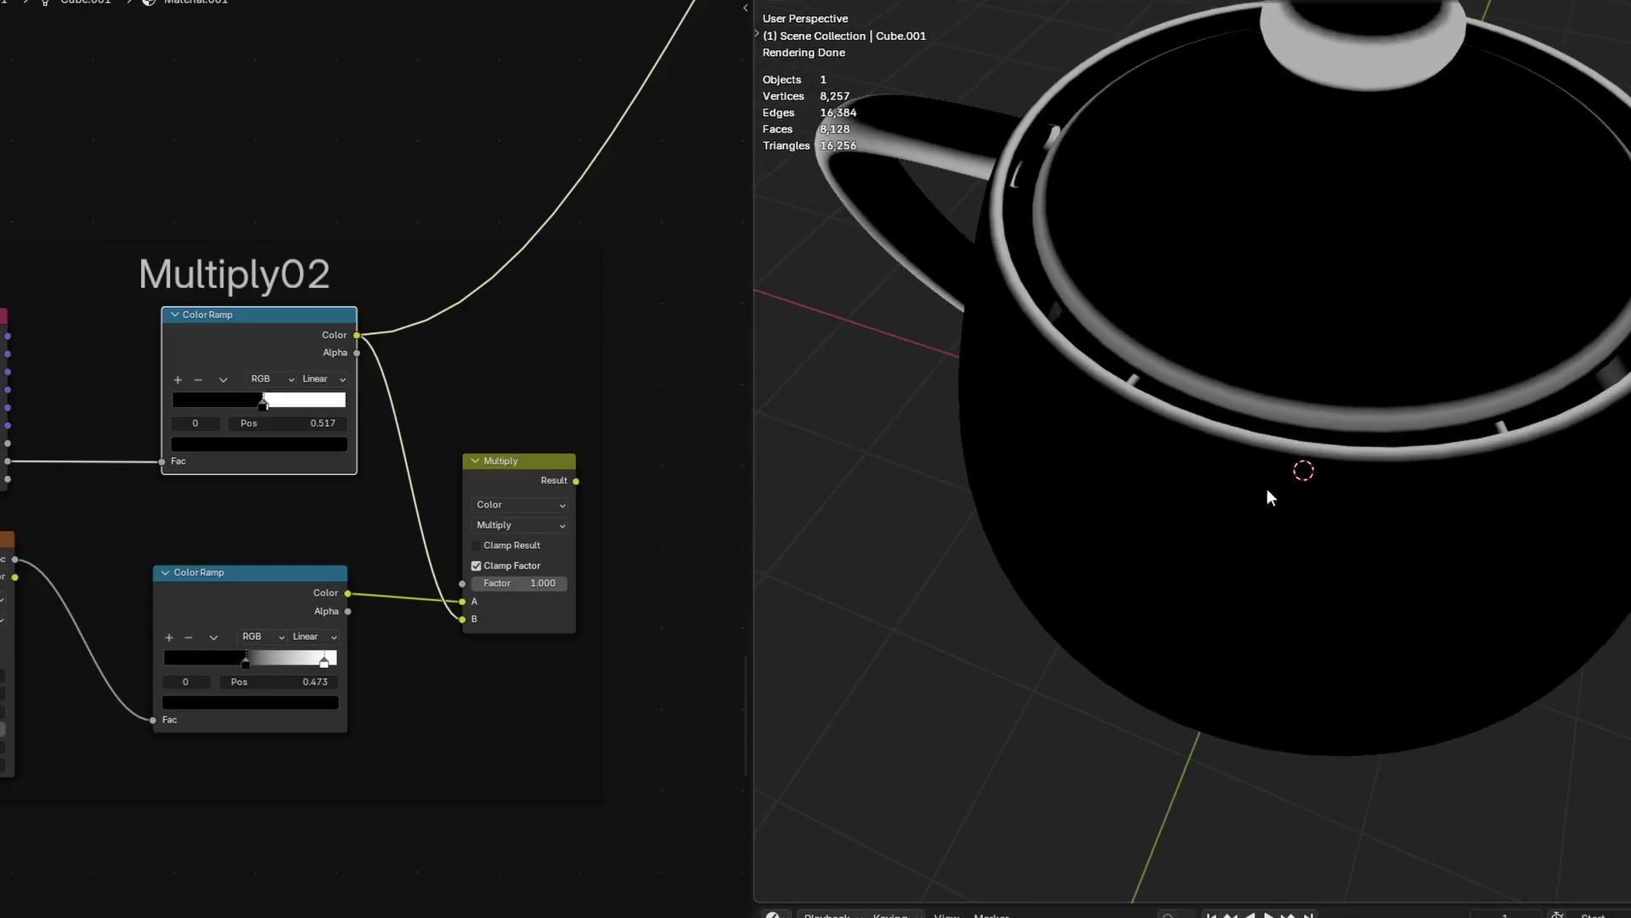
scroll(1285, 629, down, 3)
middle_drag(1285, 630, 1475, 561)
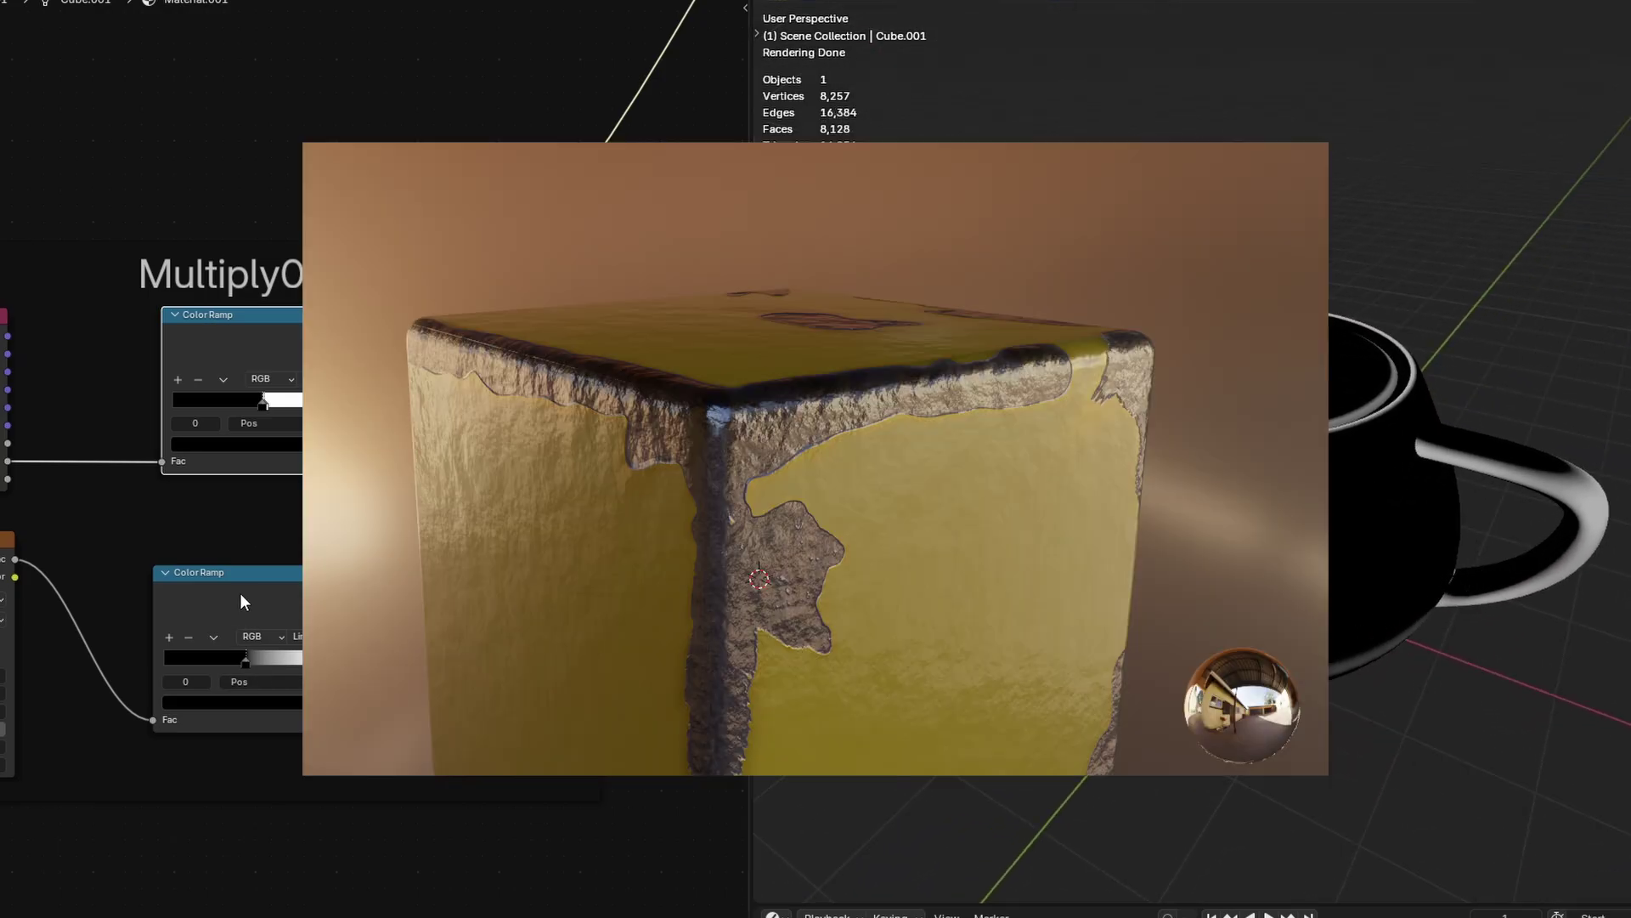
ctrl+shift+click(241, 594)
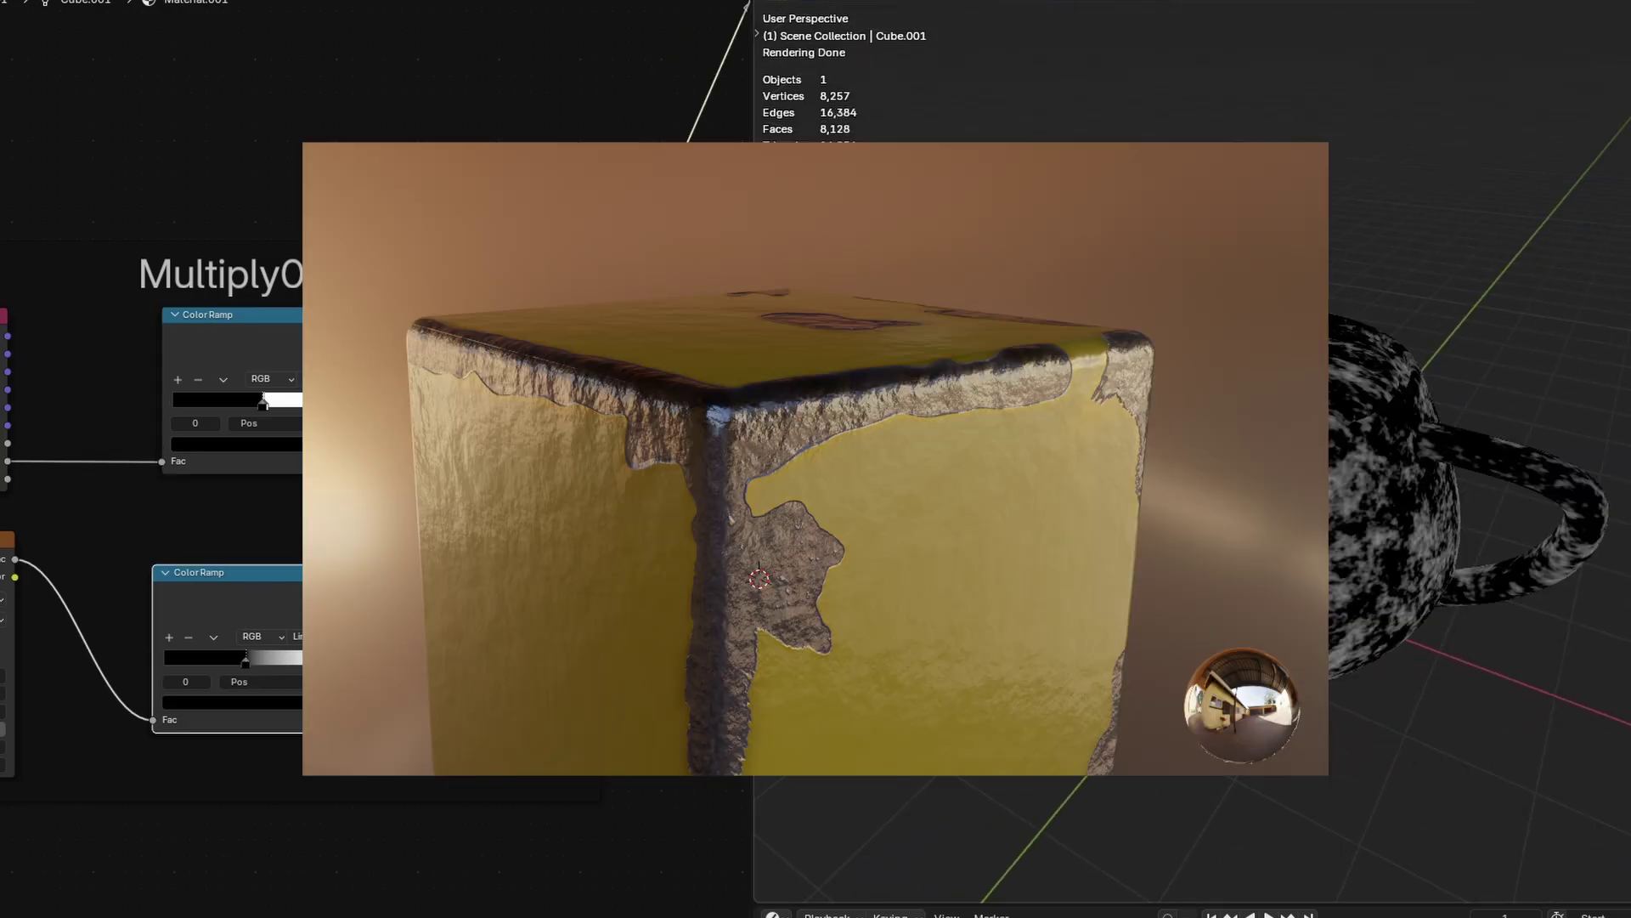
scroll(523, 595, up, 5)
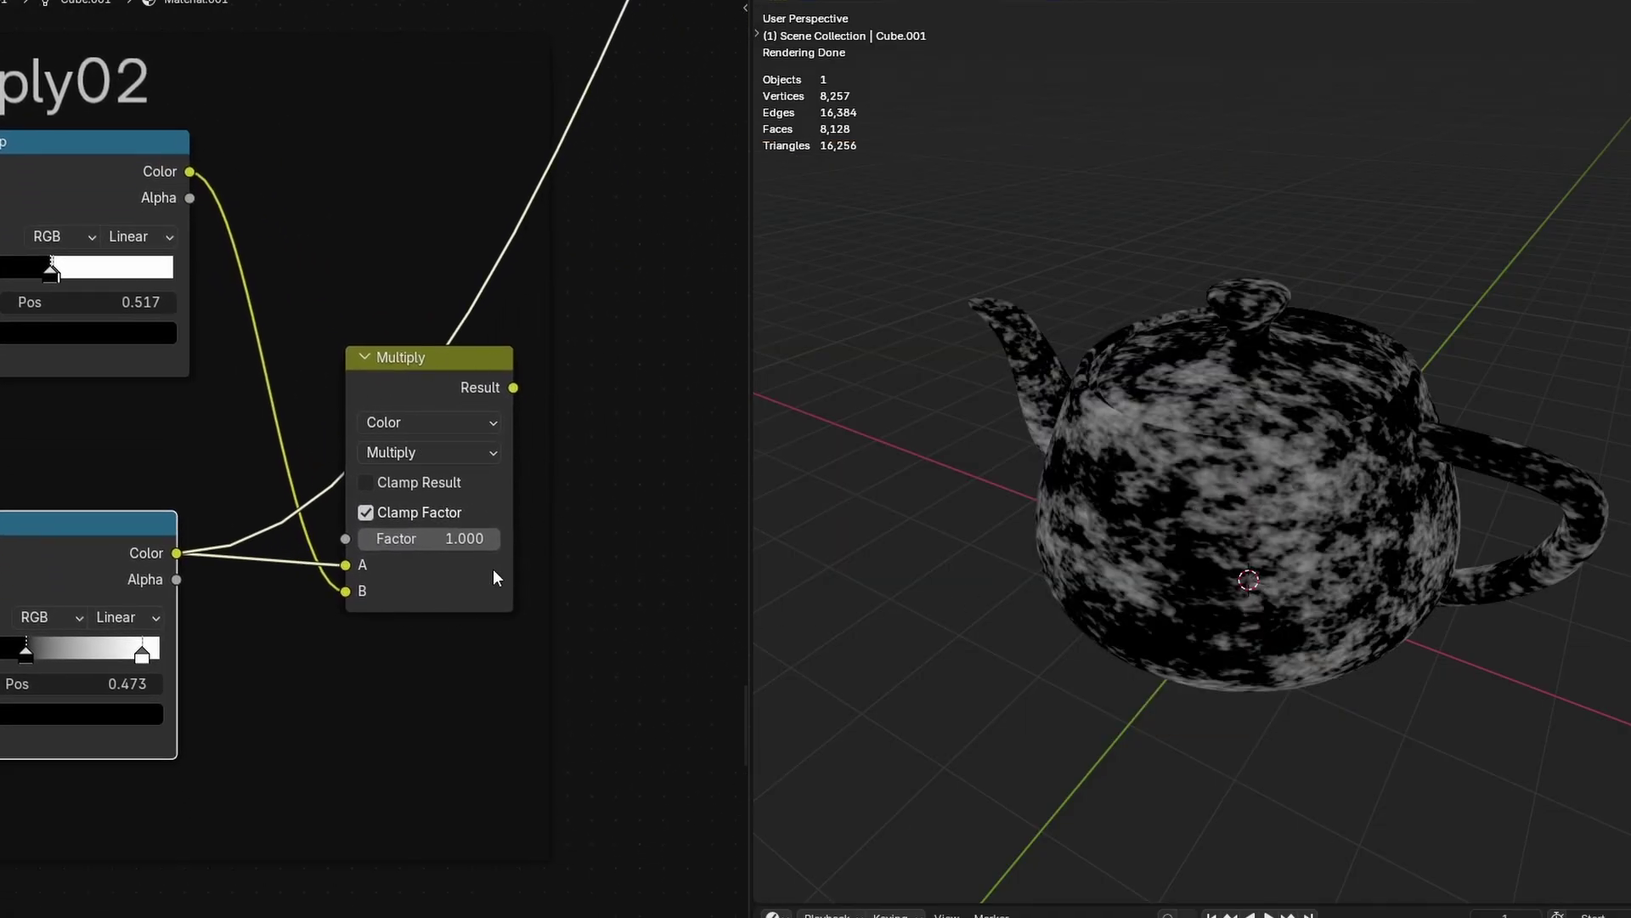
ctrl+shift+click(442, 379)
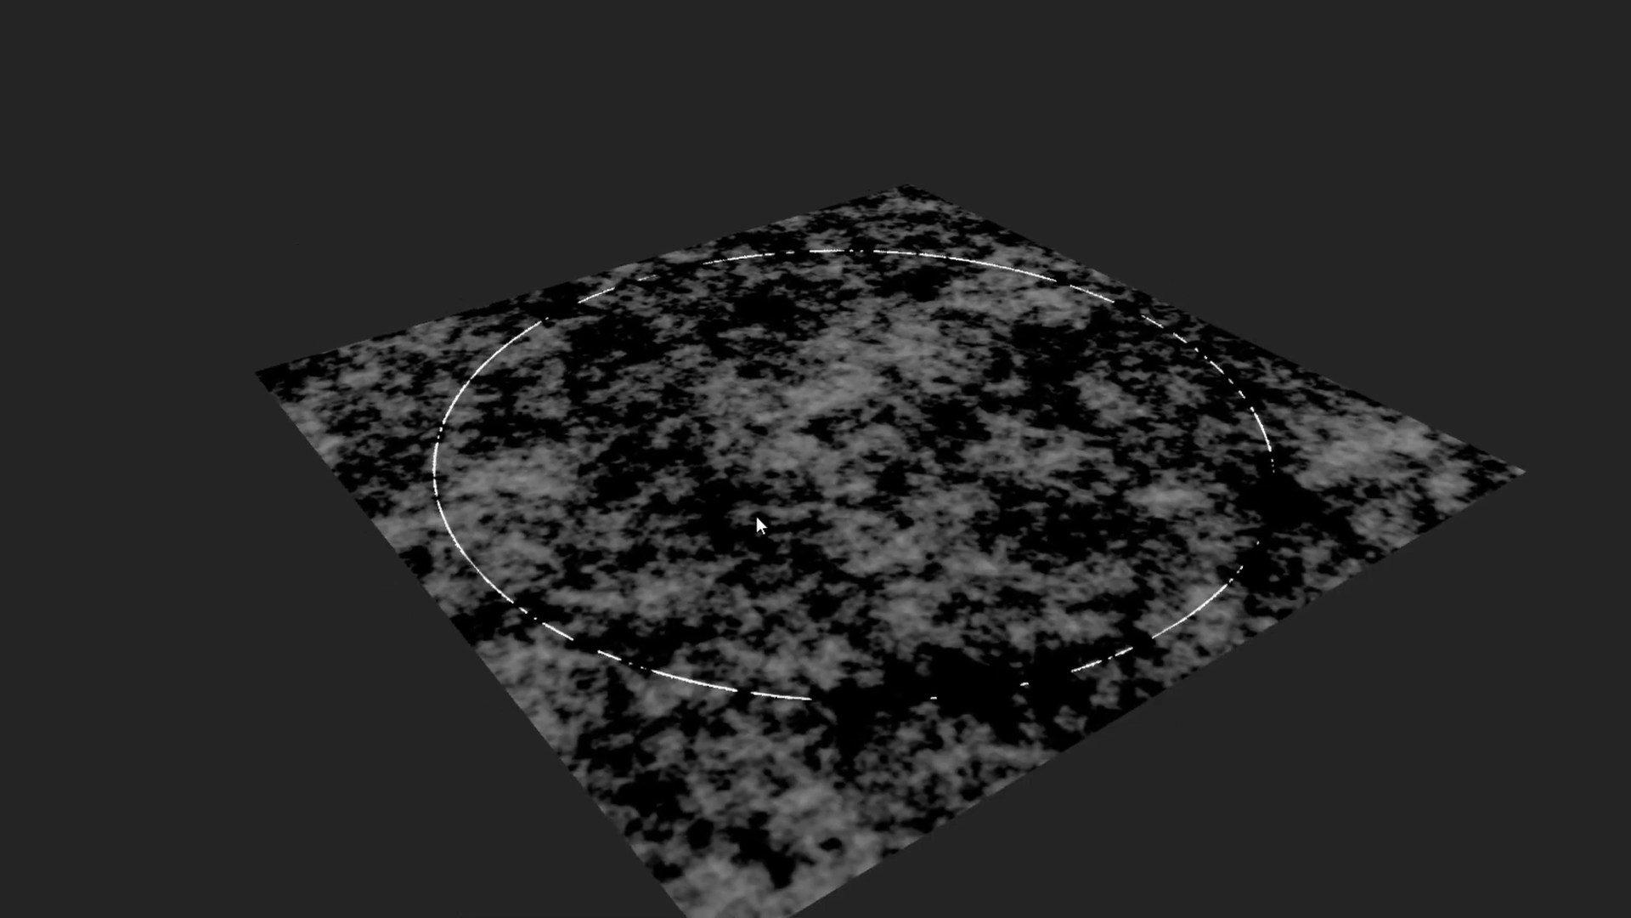
drag(760, 519, 1082, 648)
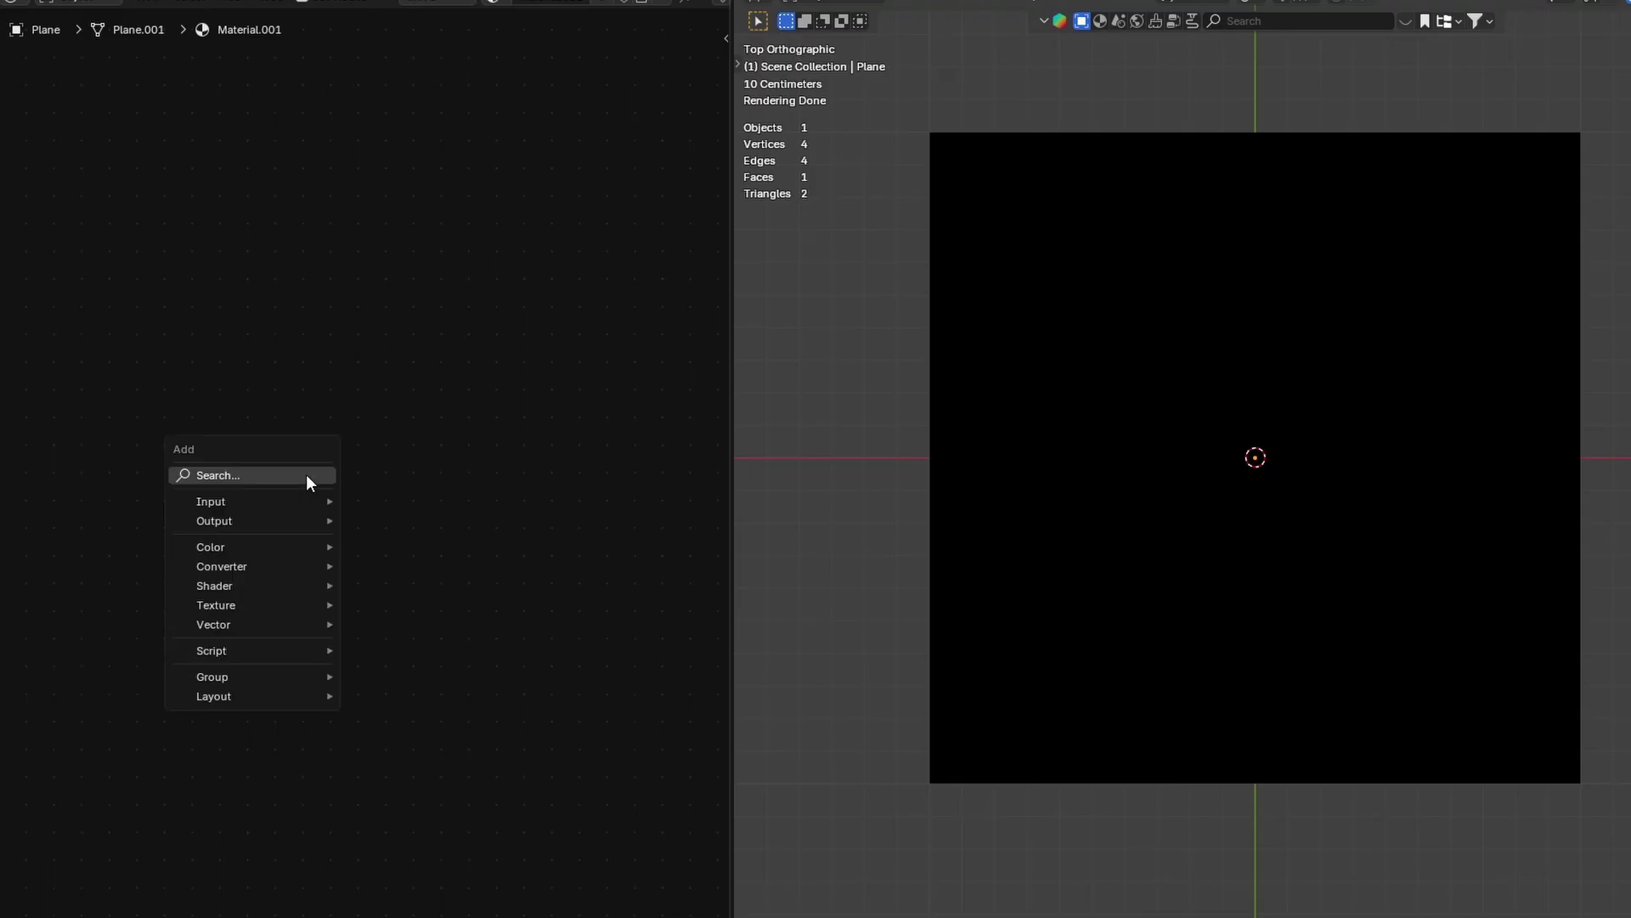
- Add an RGB node and set its colour to pure white
text(rgb)
key(Return)
click(208, 440)
drag(373, 508, 376, 473)
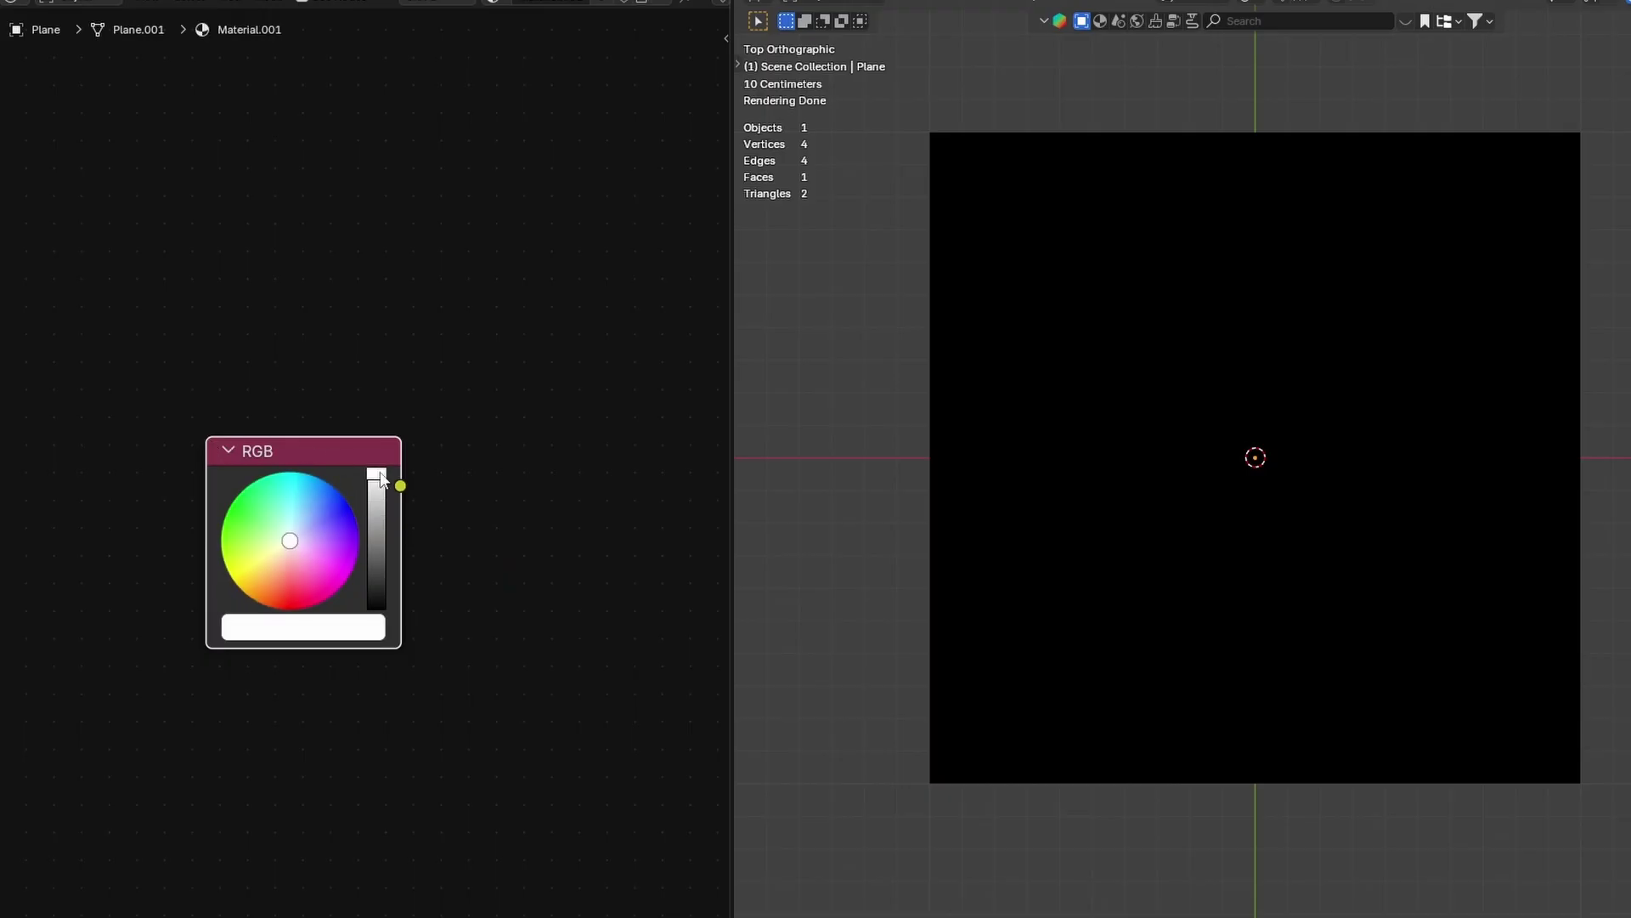
- Add a Mix node set to Add with a white B input, and preview its result on the plane
key(shift+a)
text(mix)
key(Return)
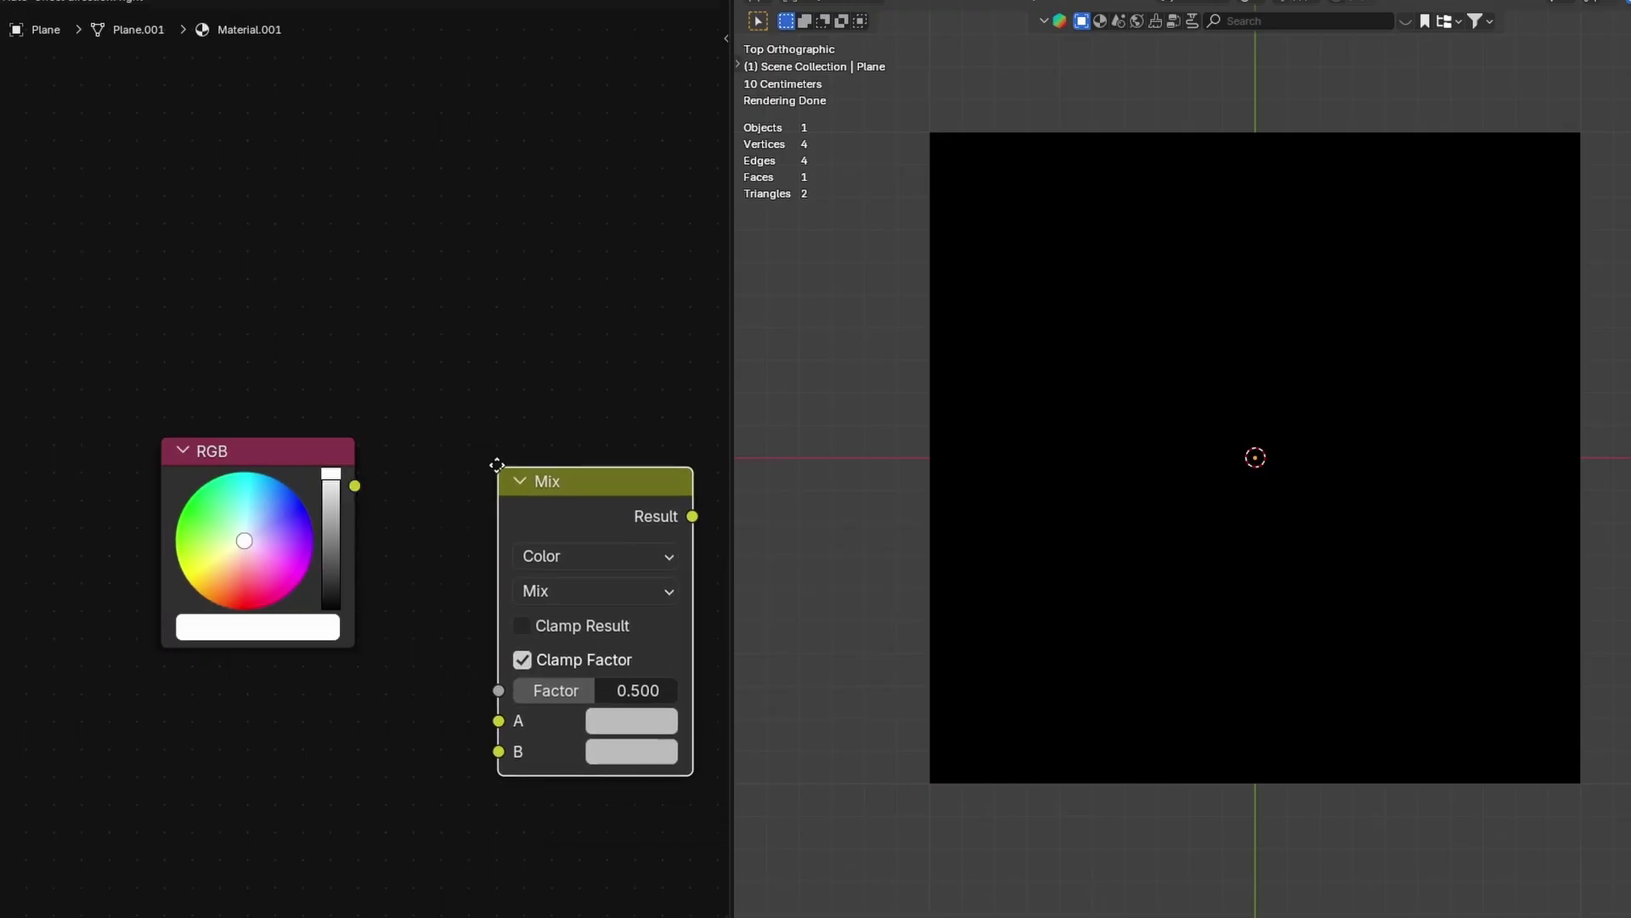
click(554, 477)
middle_drag(553, 469, 482, 476)
click(513, 534)
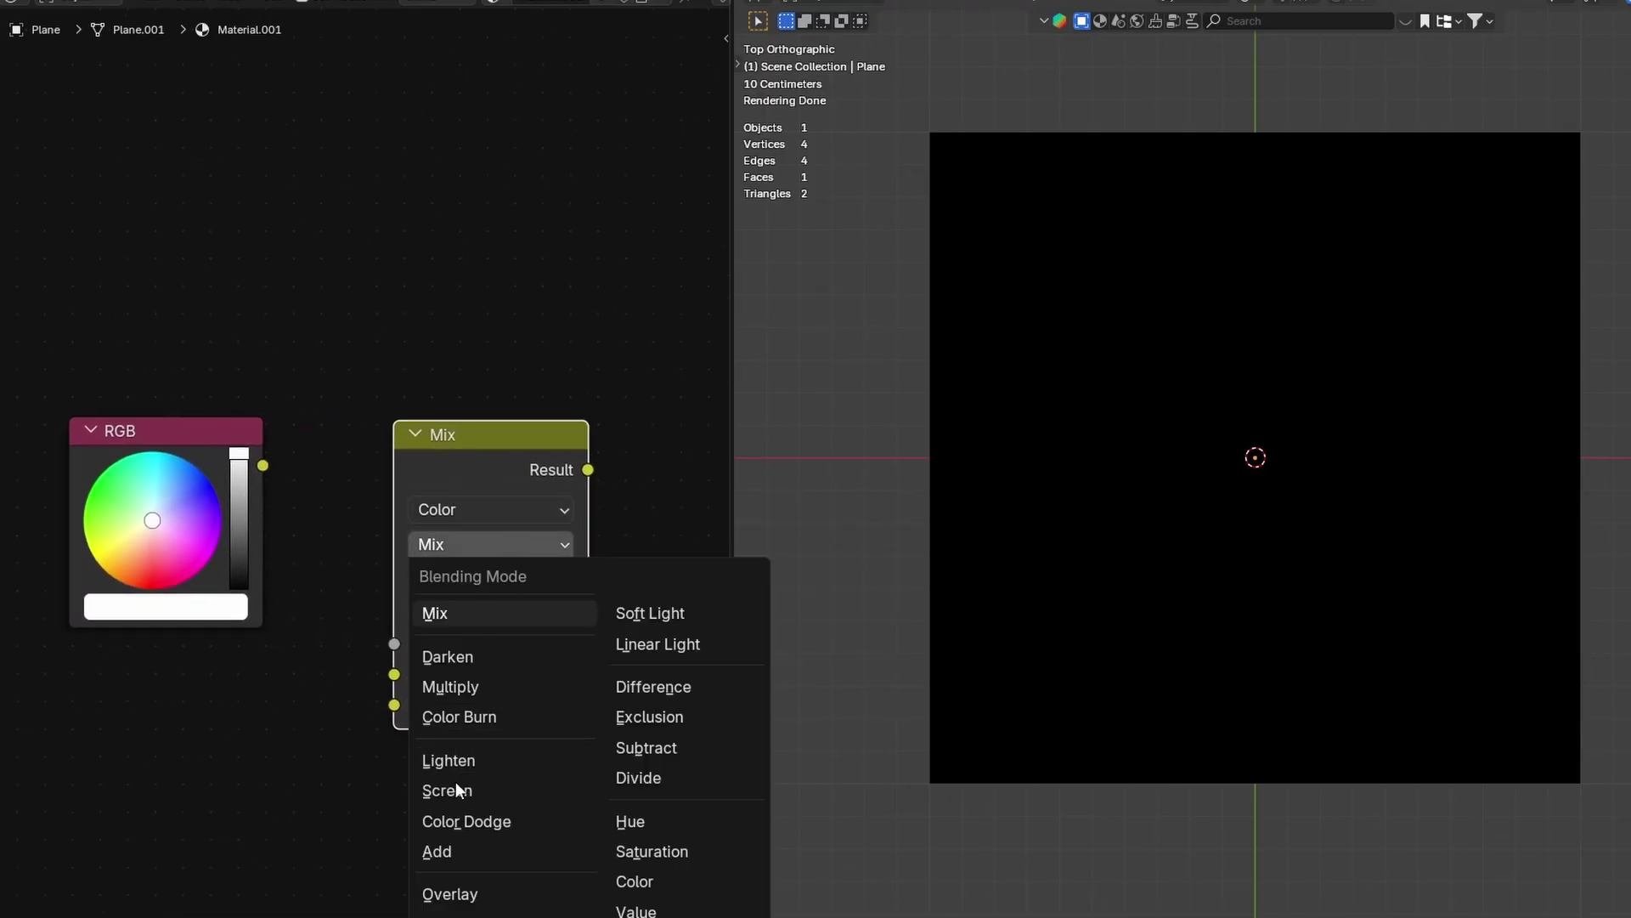
click(452, 842)
drag(463, 457, 443, 409)
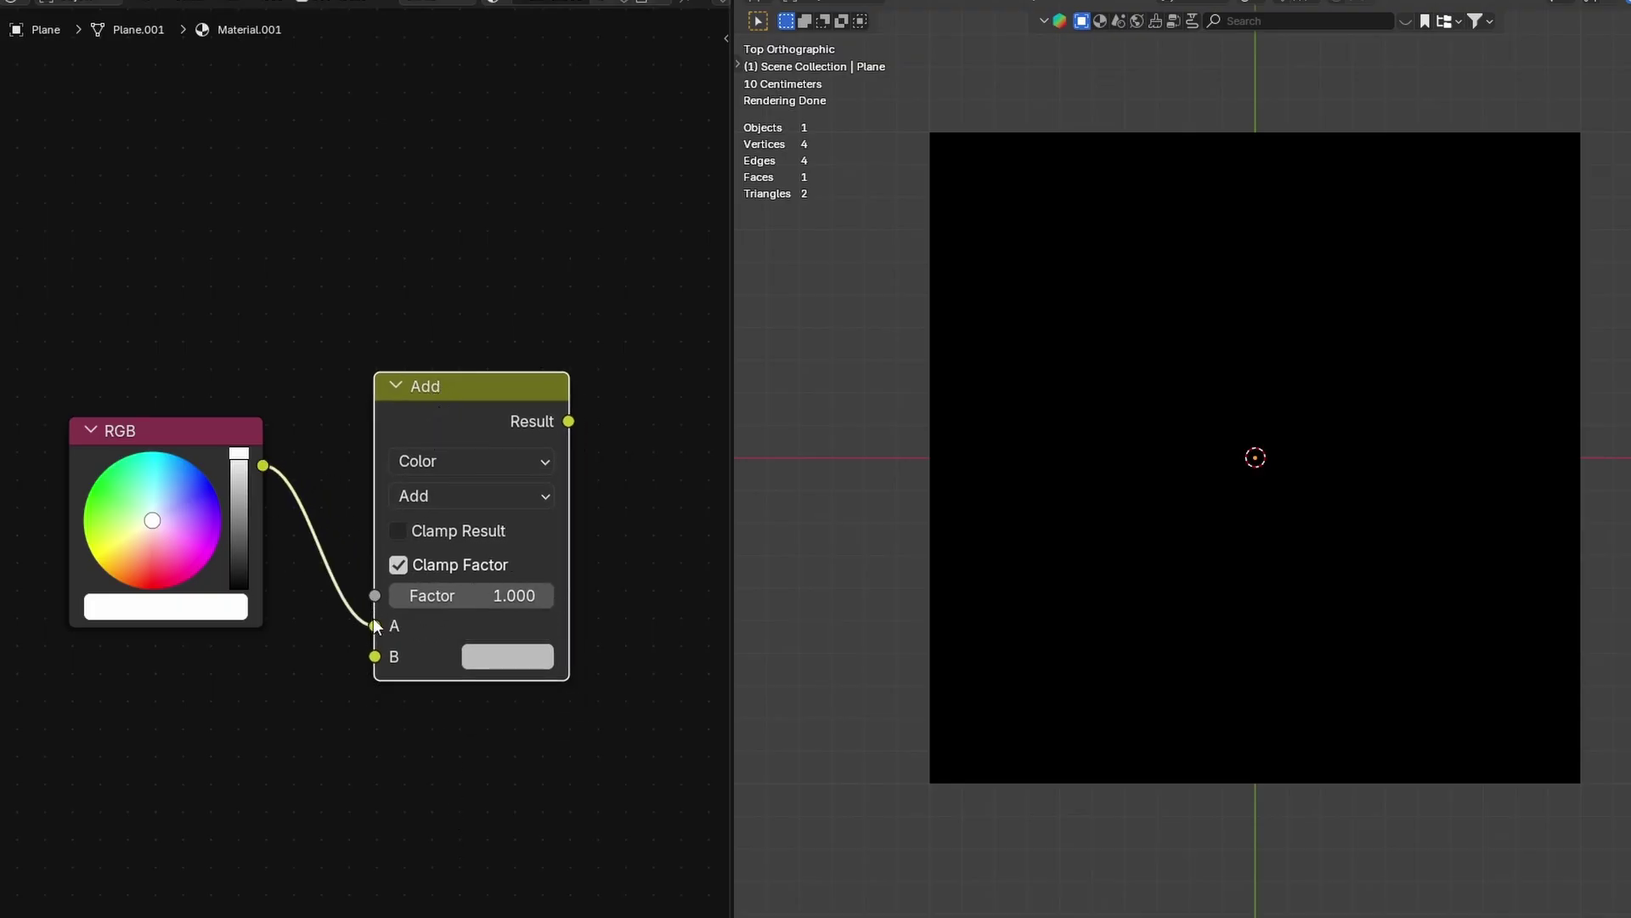
click(510, 657)
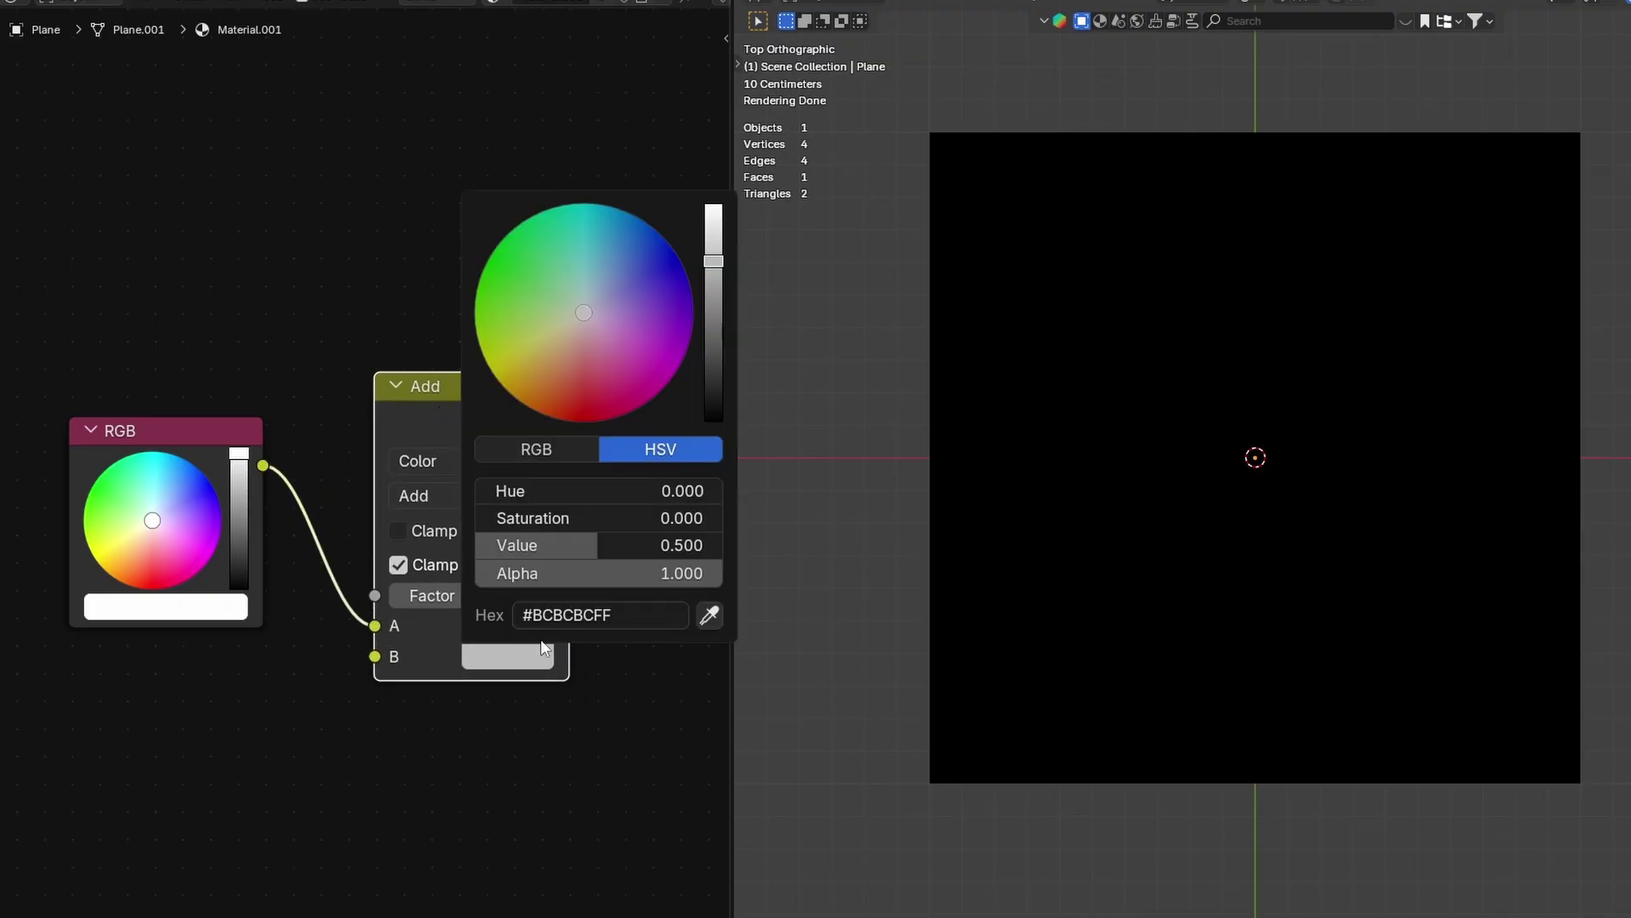
drag(599, 545, 721, 545)
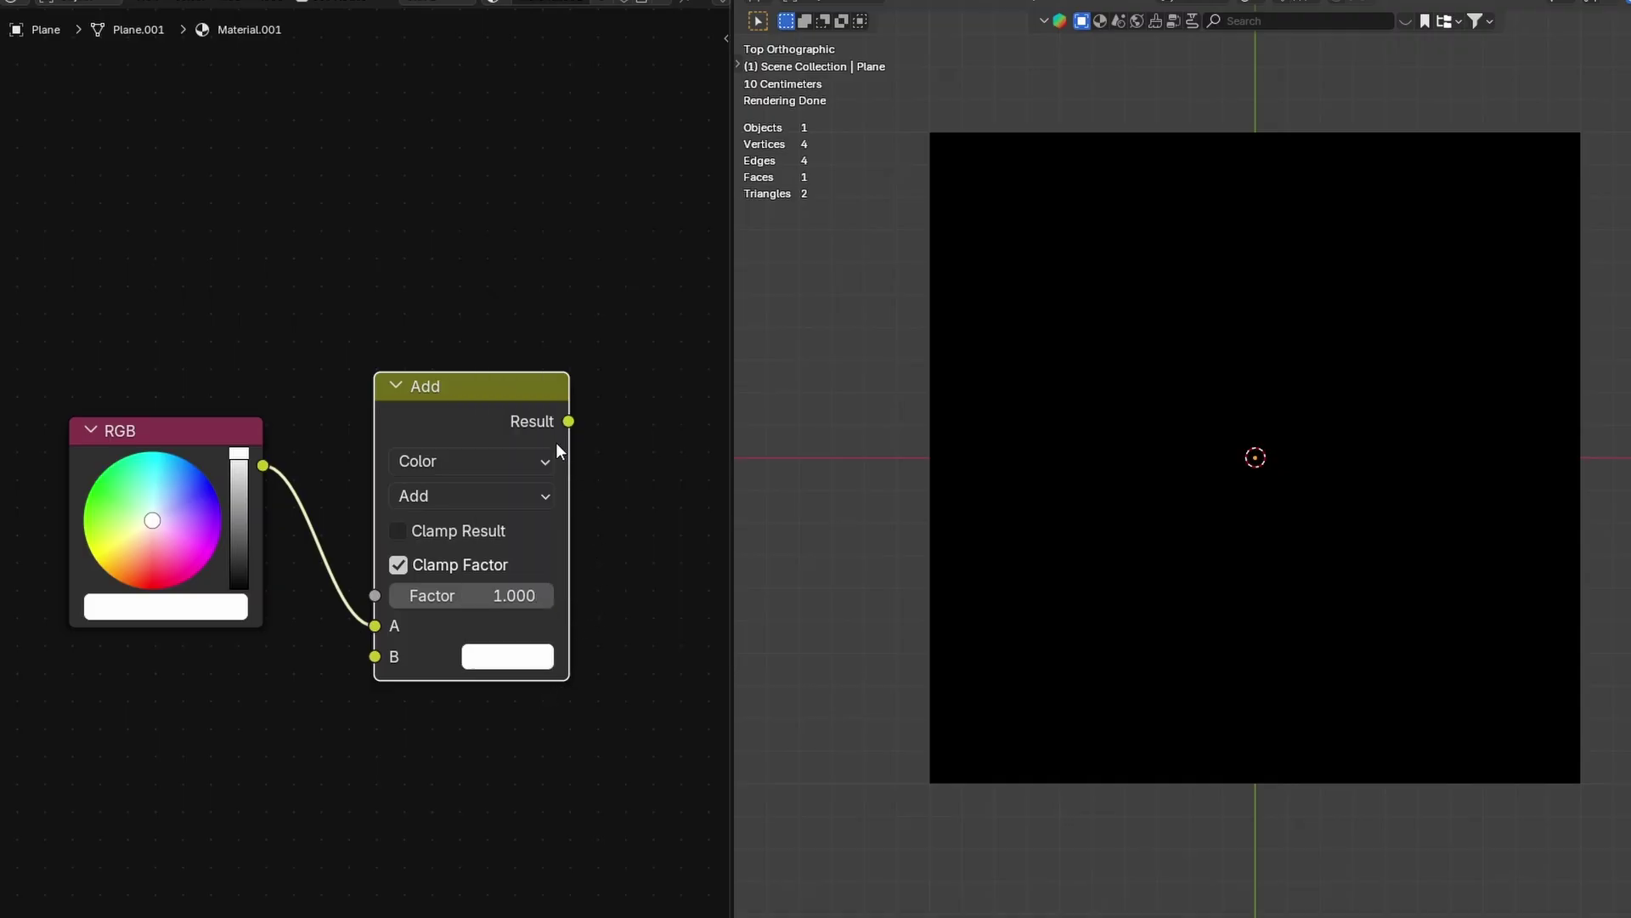
ctrl+shift+click(493, 416)
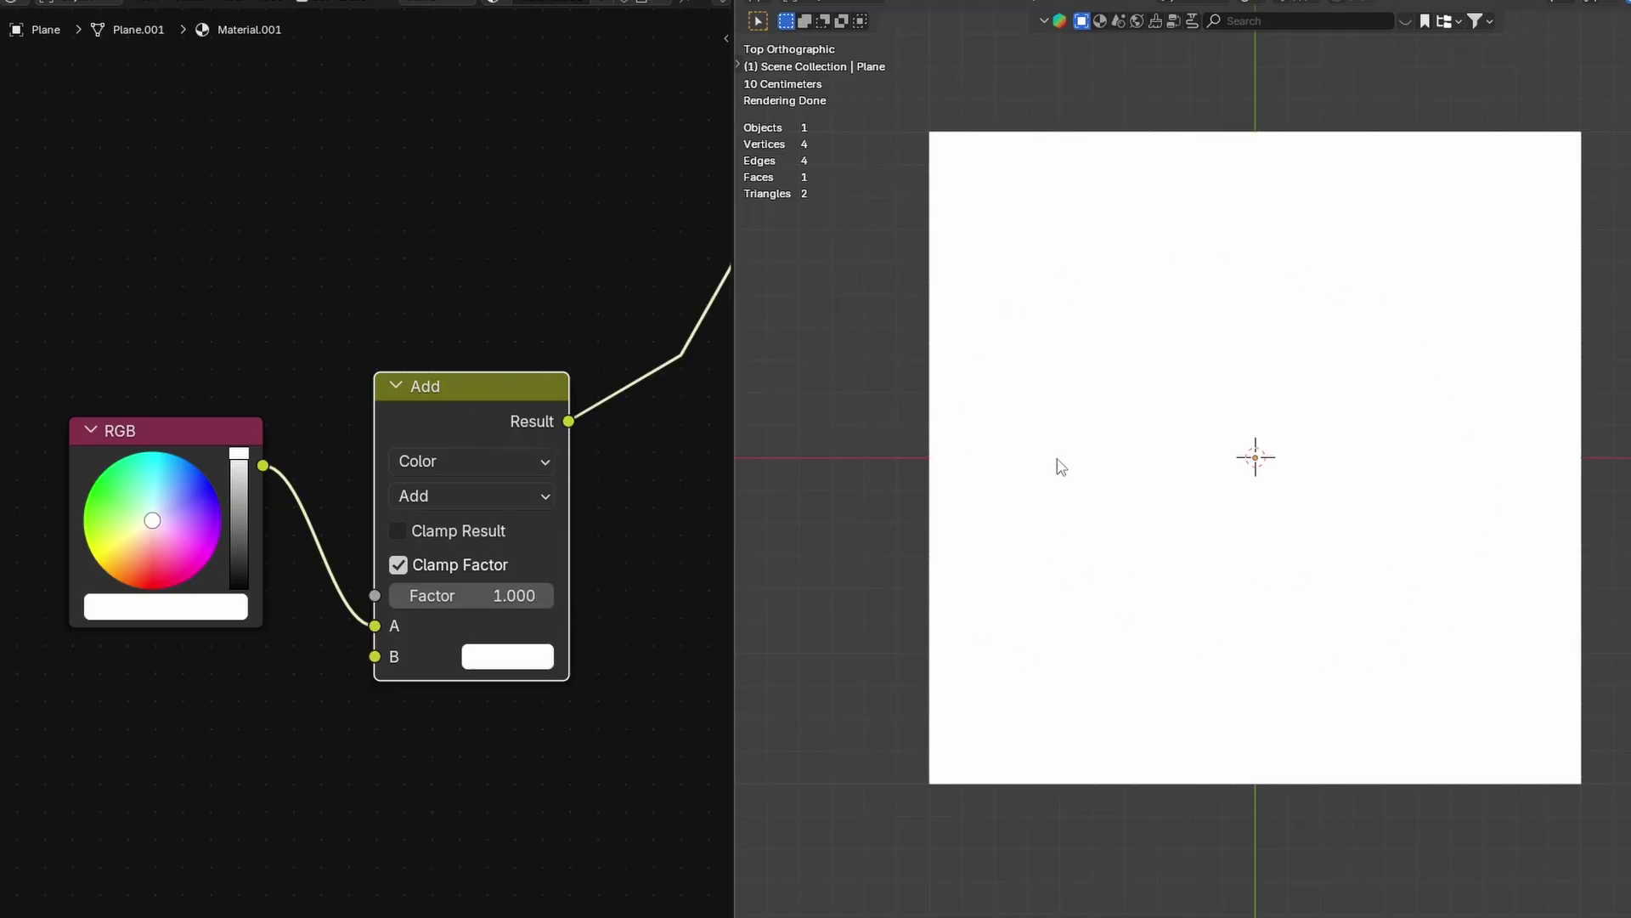
scroll(398, 566, down, 1)
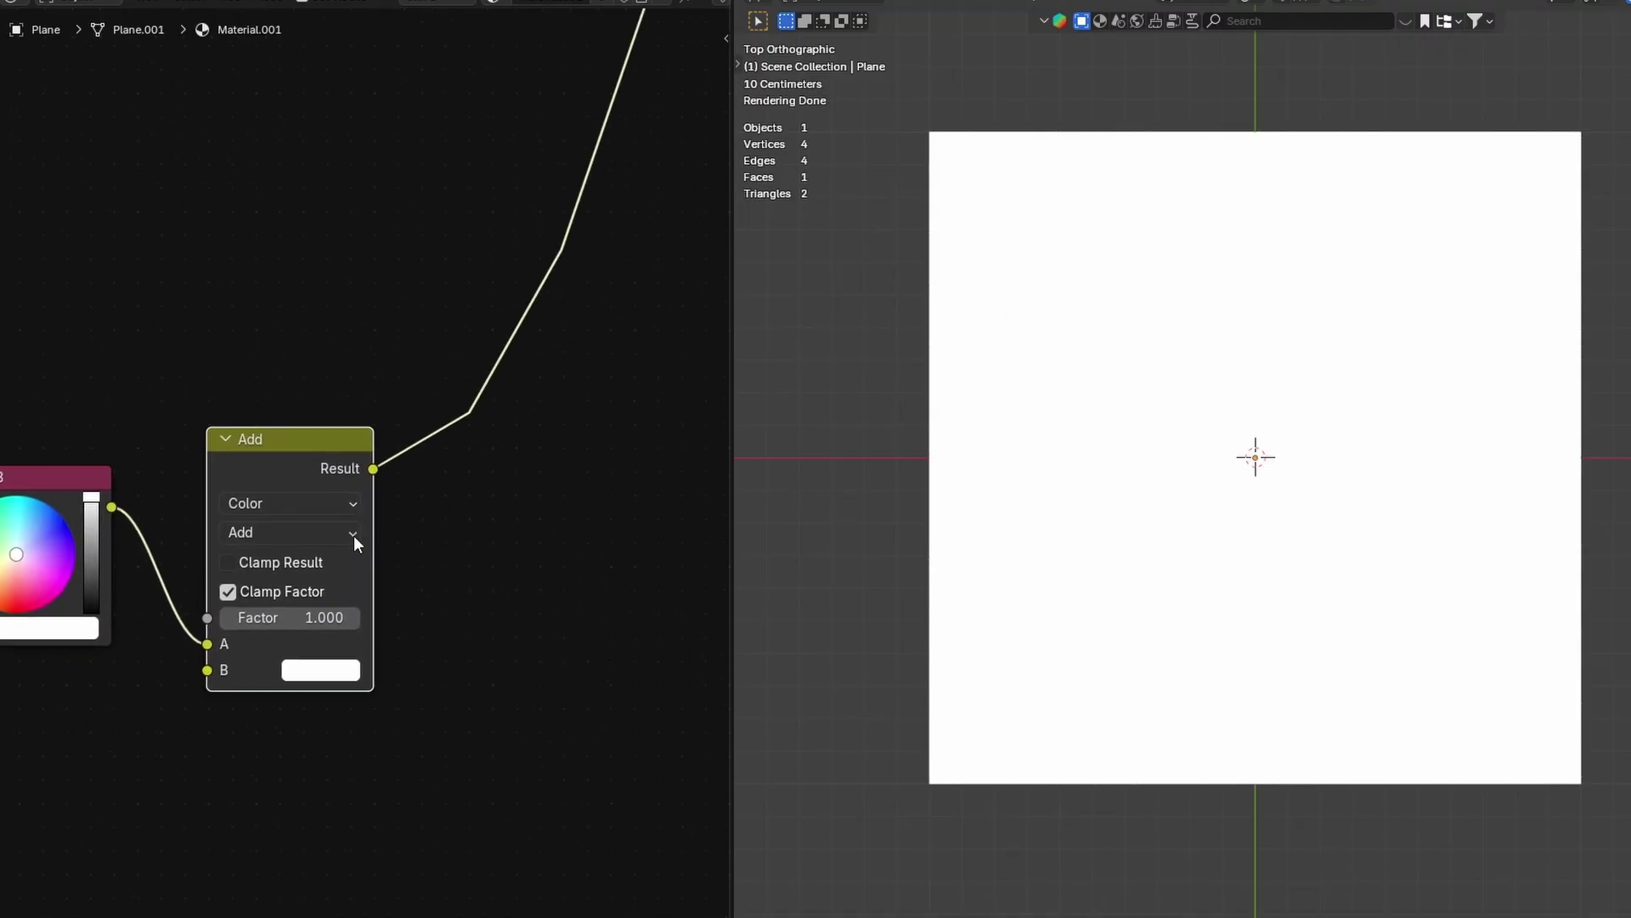
- Drop a Subtract copy of the Add node onto the output link, and enable Clamp Result on Add
key(shift+d)
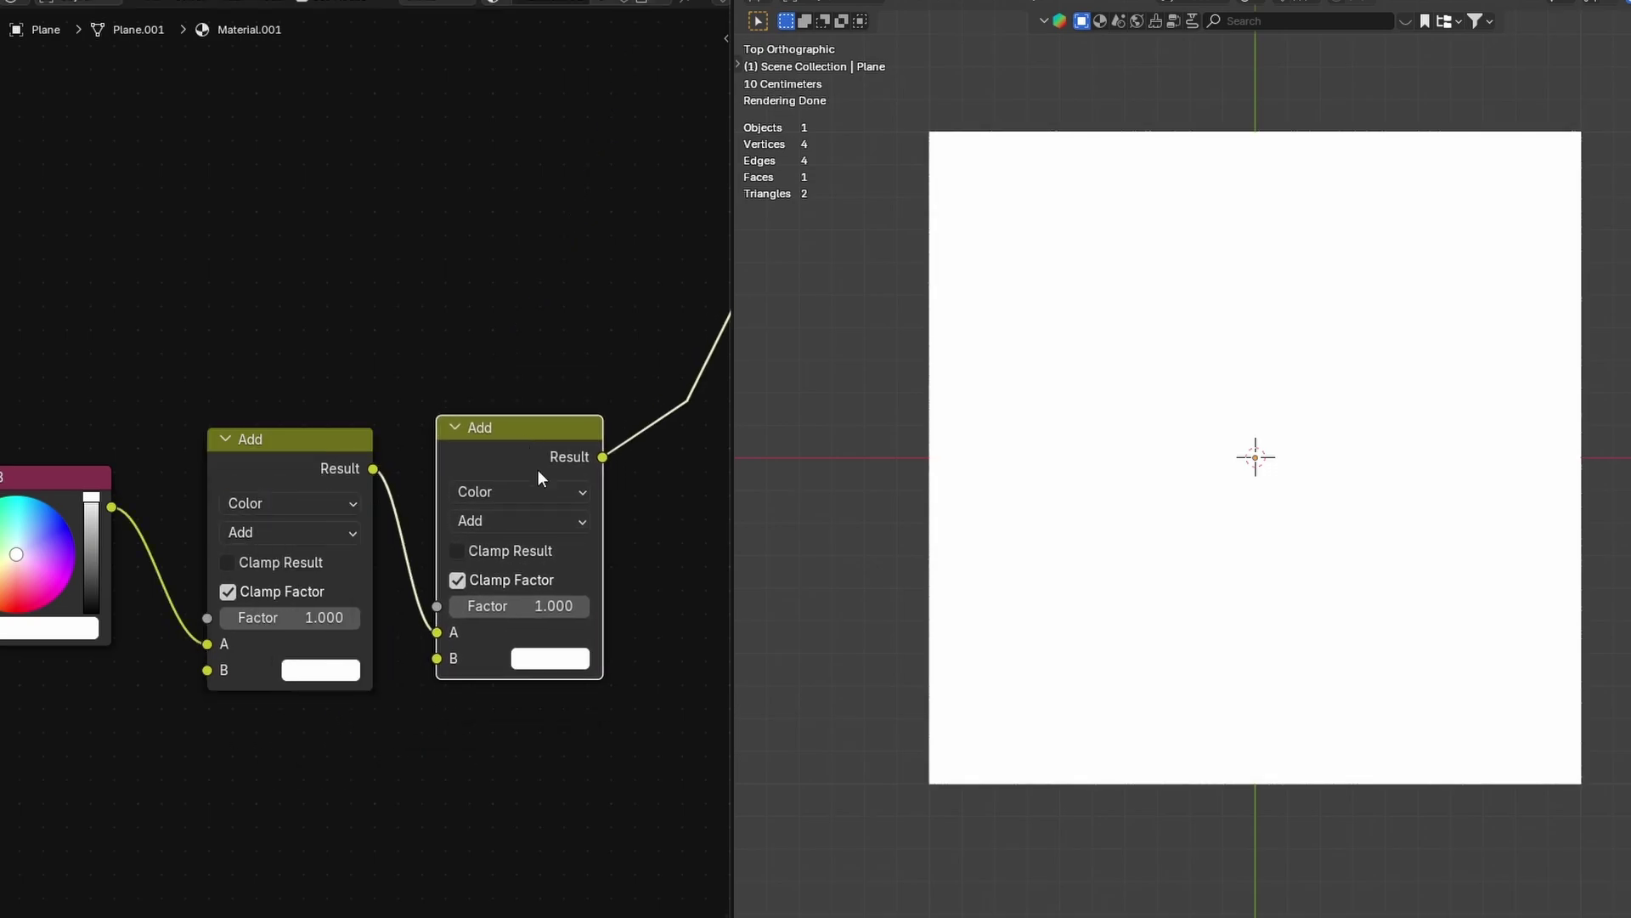
click(546, 481)
scroll(550, 460, up, 1)
click(550, 461)
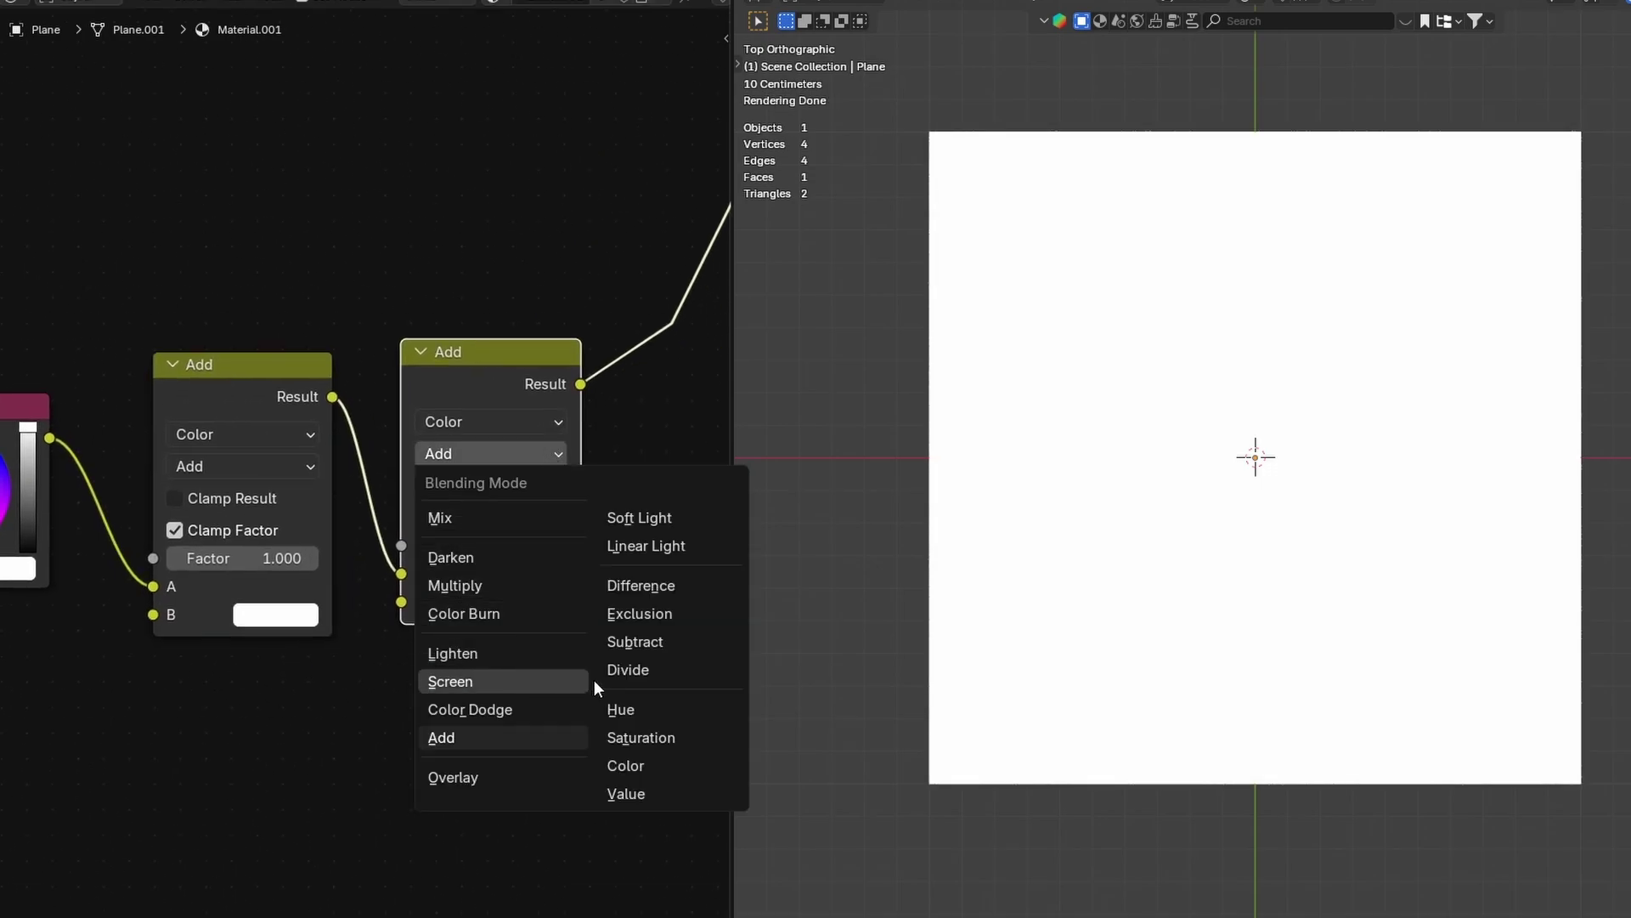
click(645, 644)
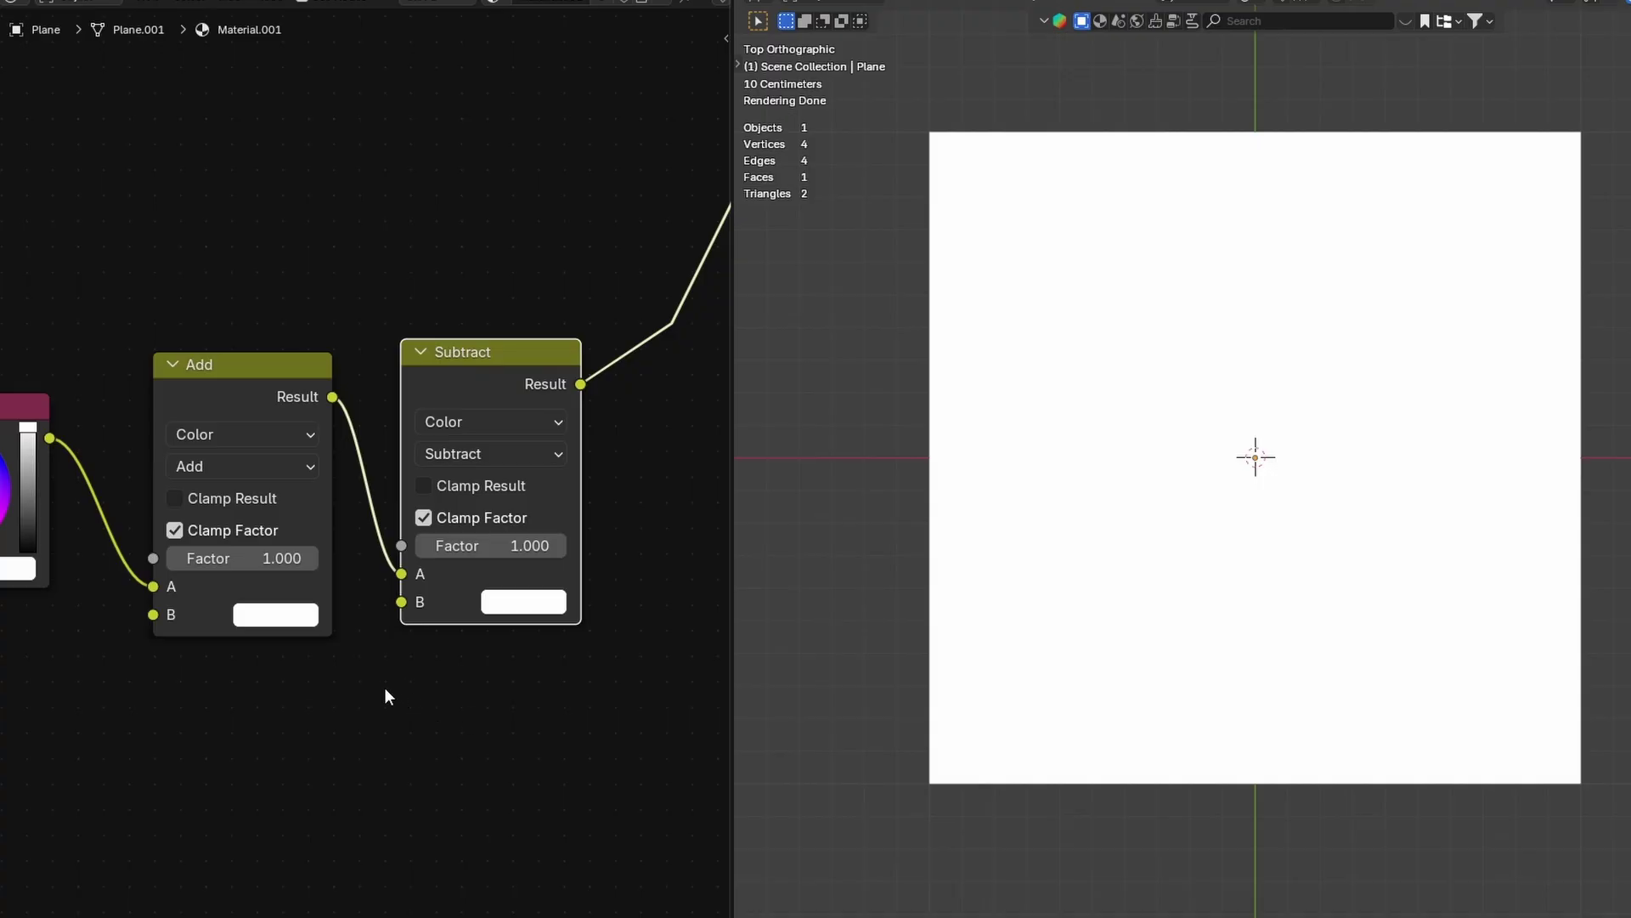
middle_drag(381, 686, 523, 663)
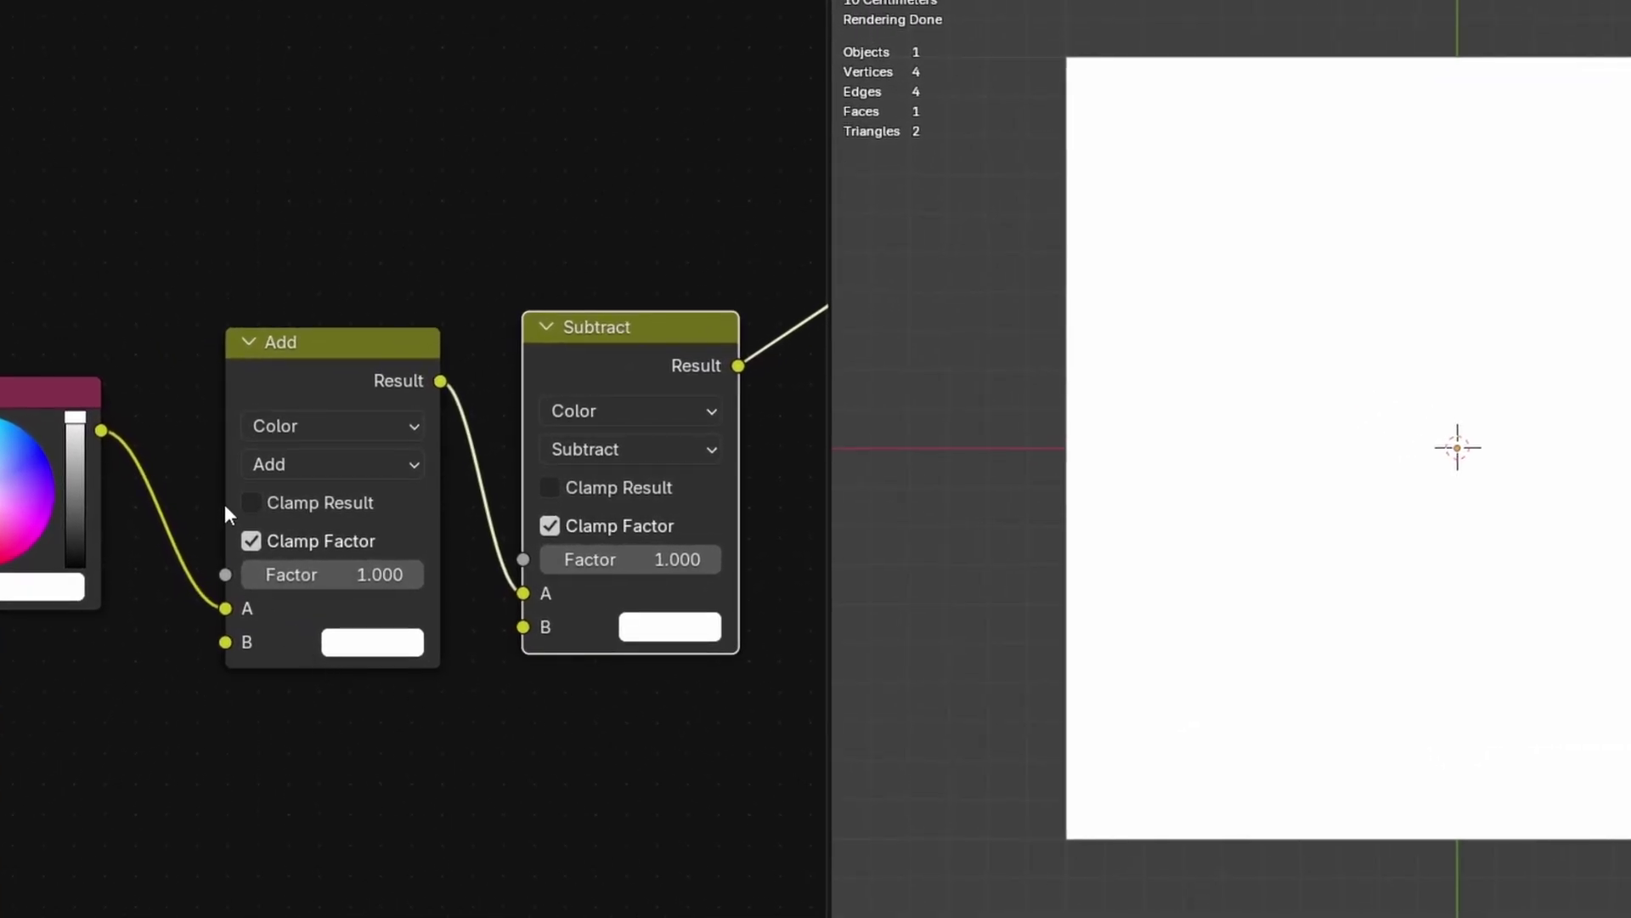
click(253, 503)
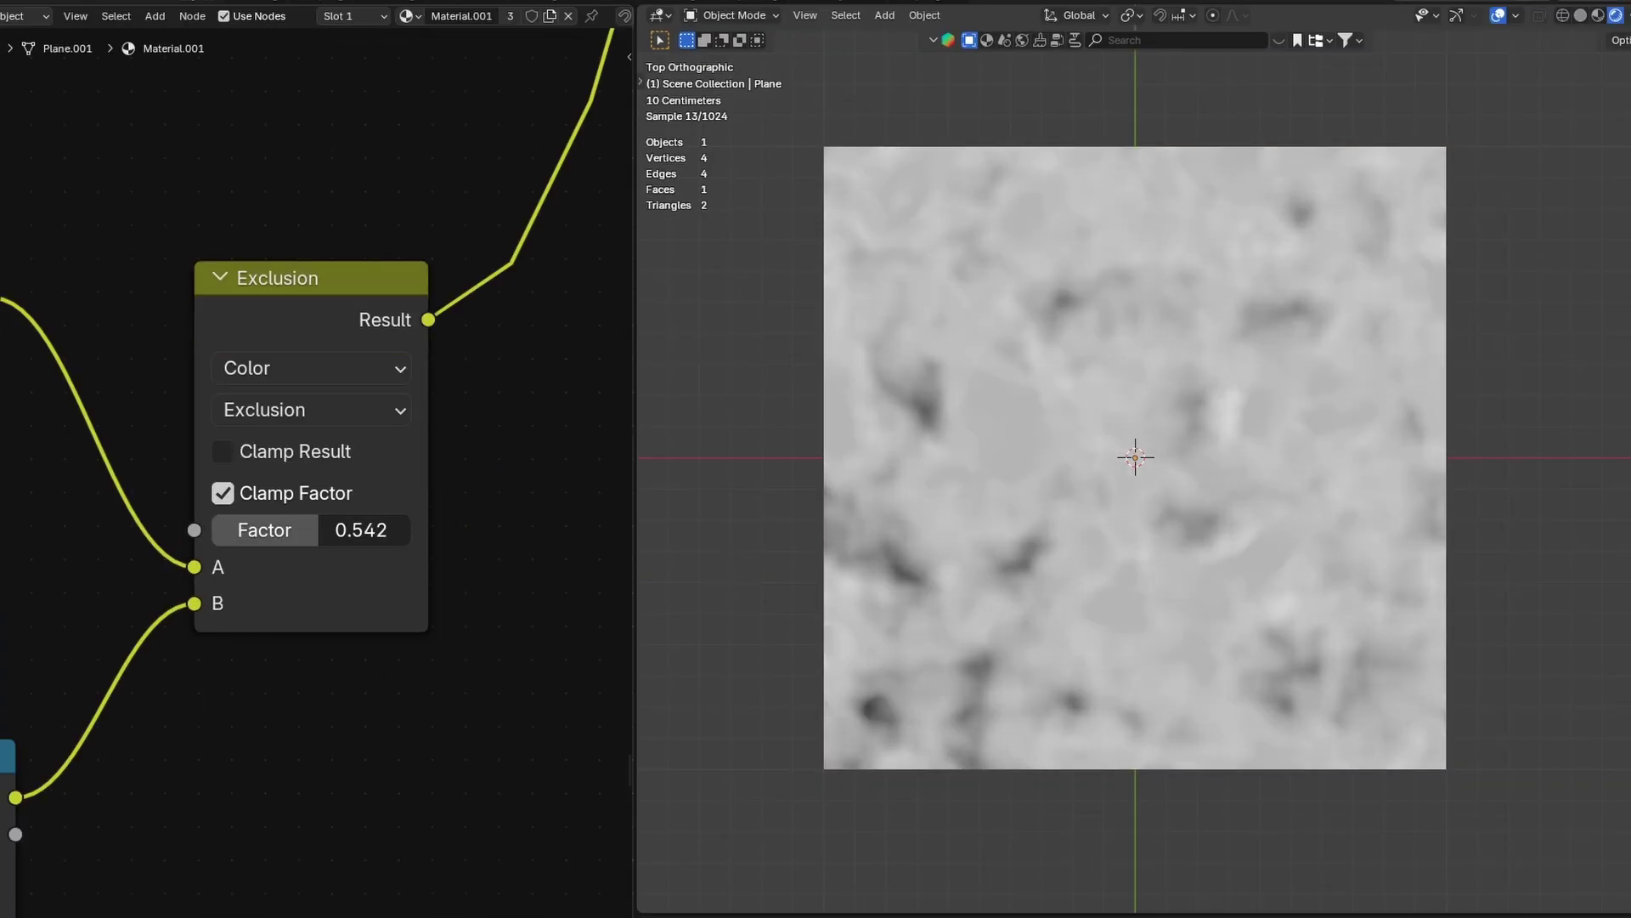
- Drag the Exclusion node's Factor slider to compare blend strengths, ending near zero
mouse_move(323, 530)
mouse_down()
mouse_move(346, 531)
mouse_move(259, 529)
mouse_move(349, 530)
mouse_up()
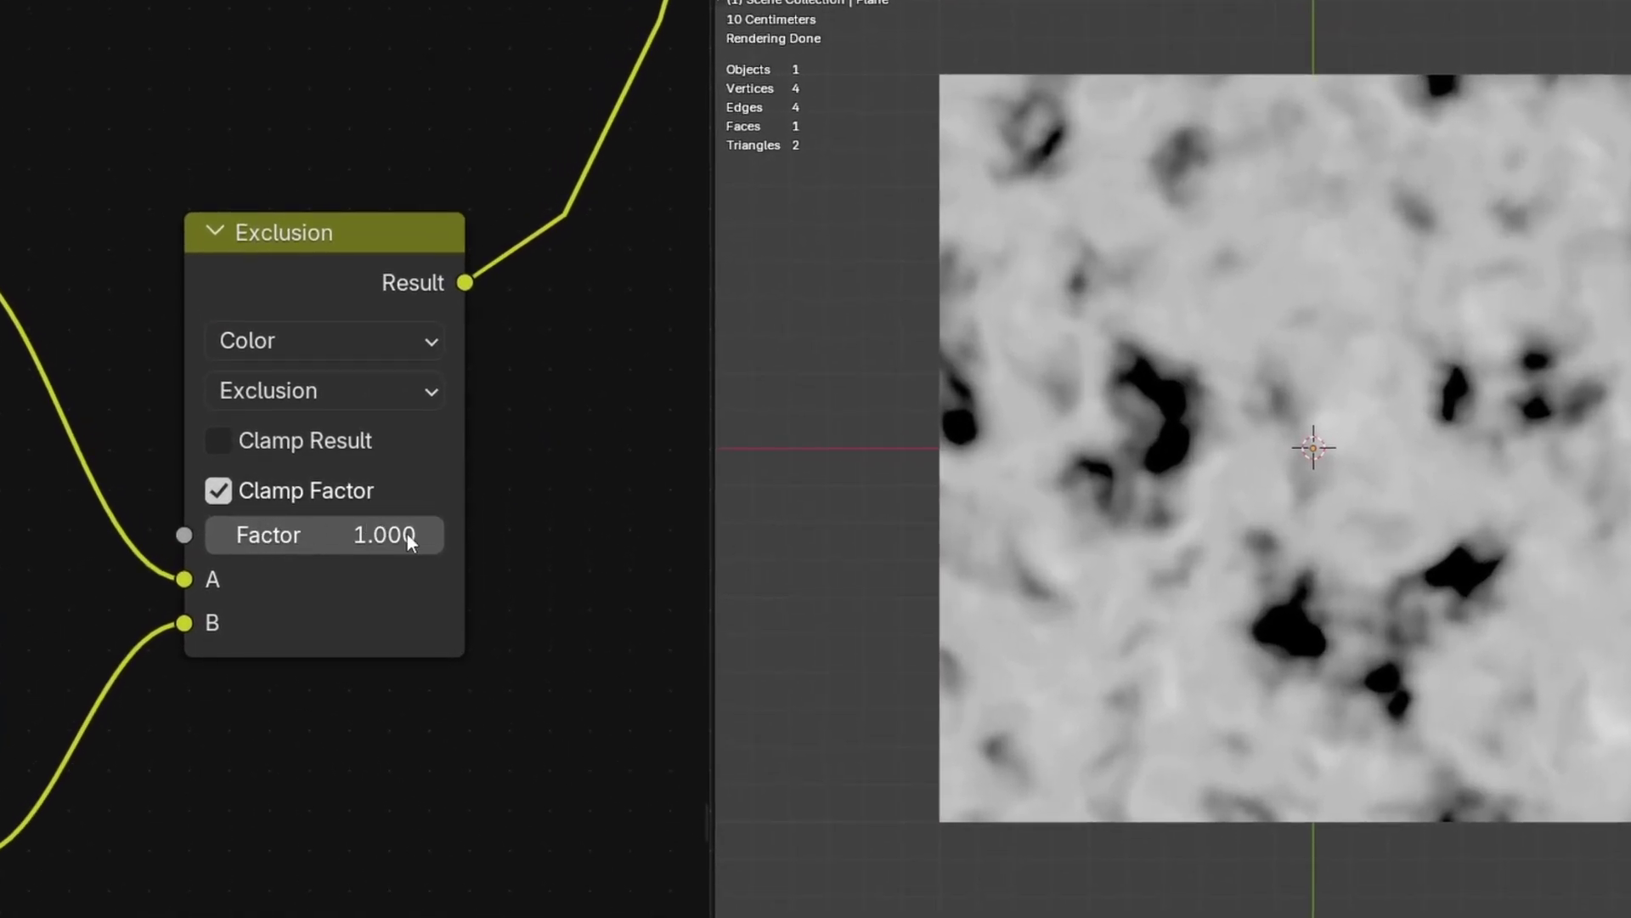
drag(406, 534, 449, 544)
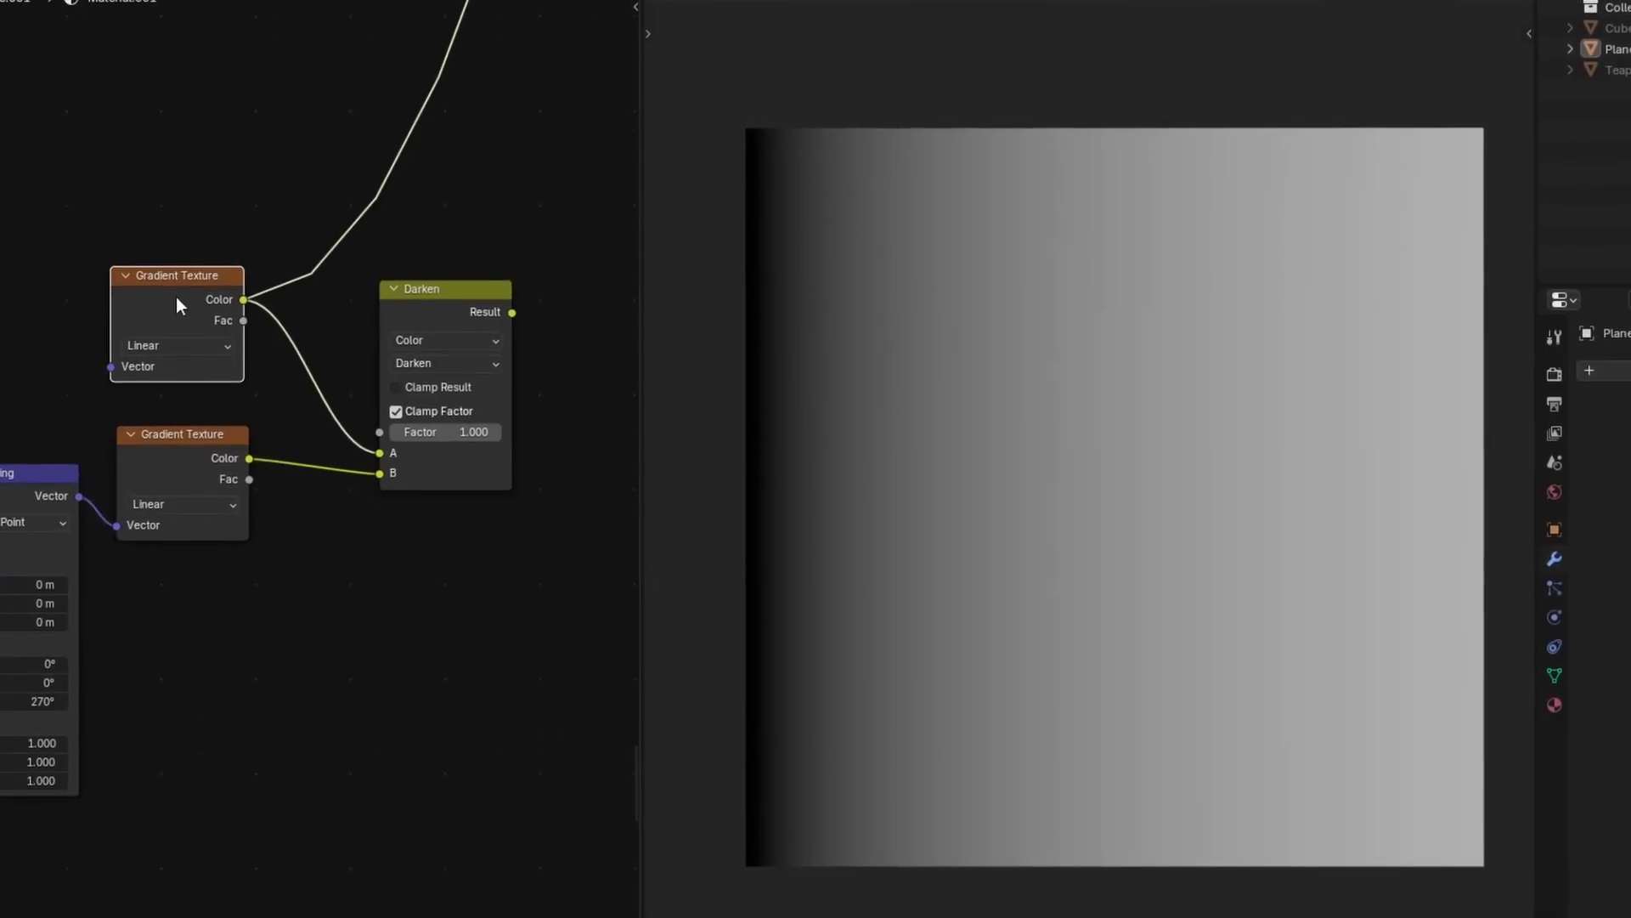
- Preview the lower gradient, the Darken node's combined result, then the vertical gradient on the plane
ctrl+shift+click(190, 464)
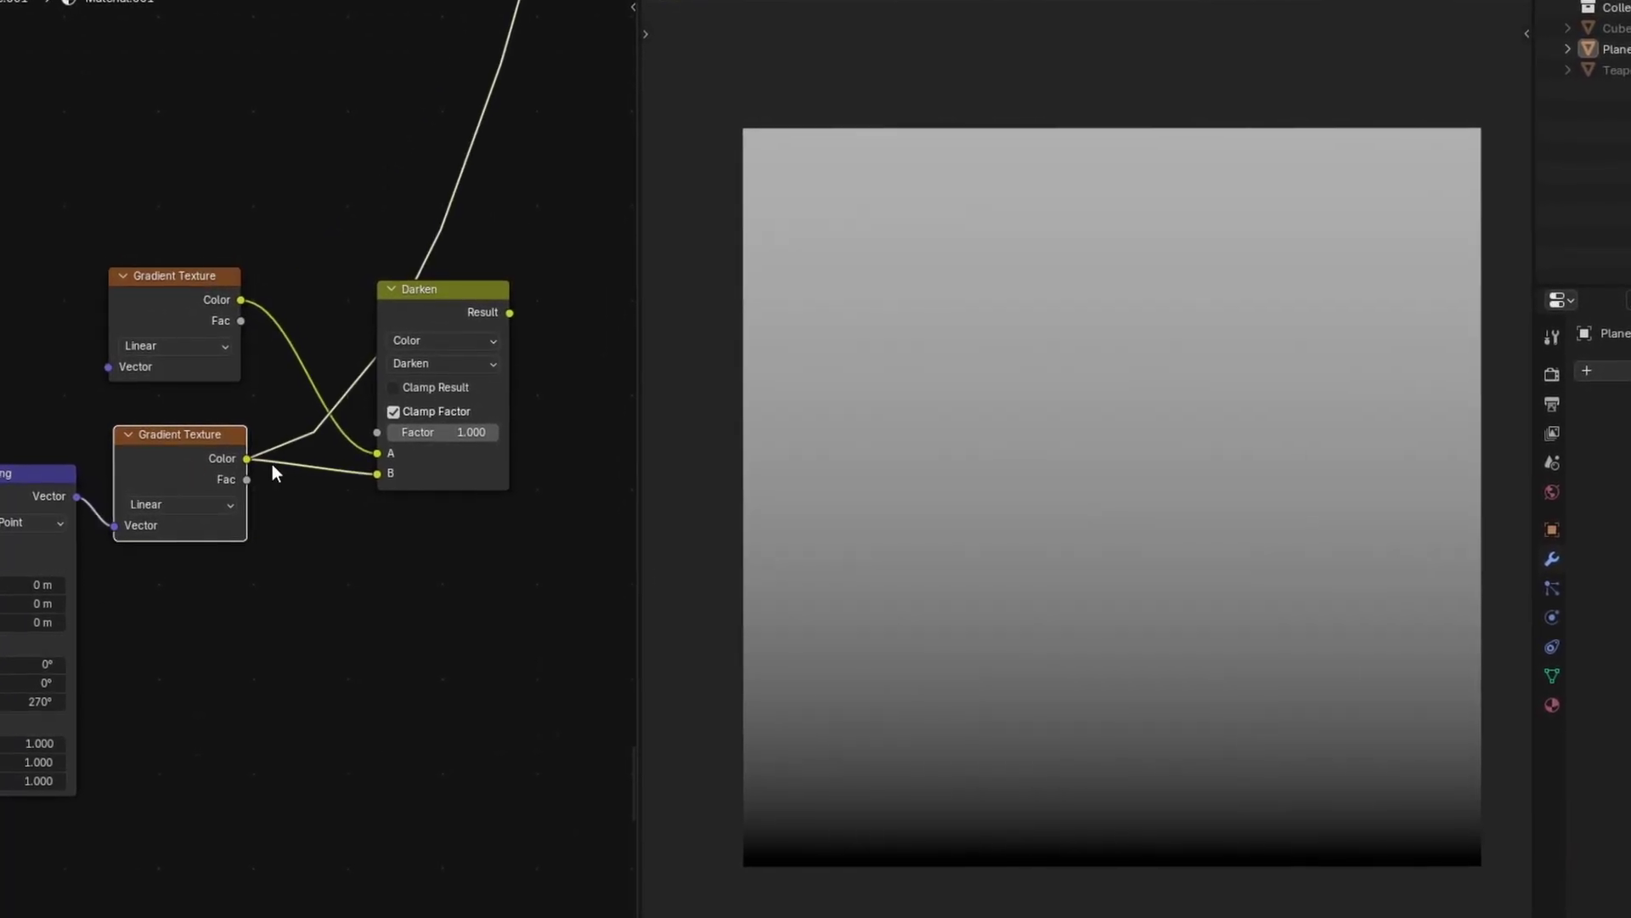
ctrl+shift+click(444, 316)
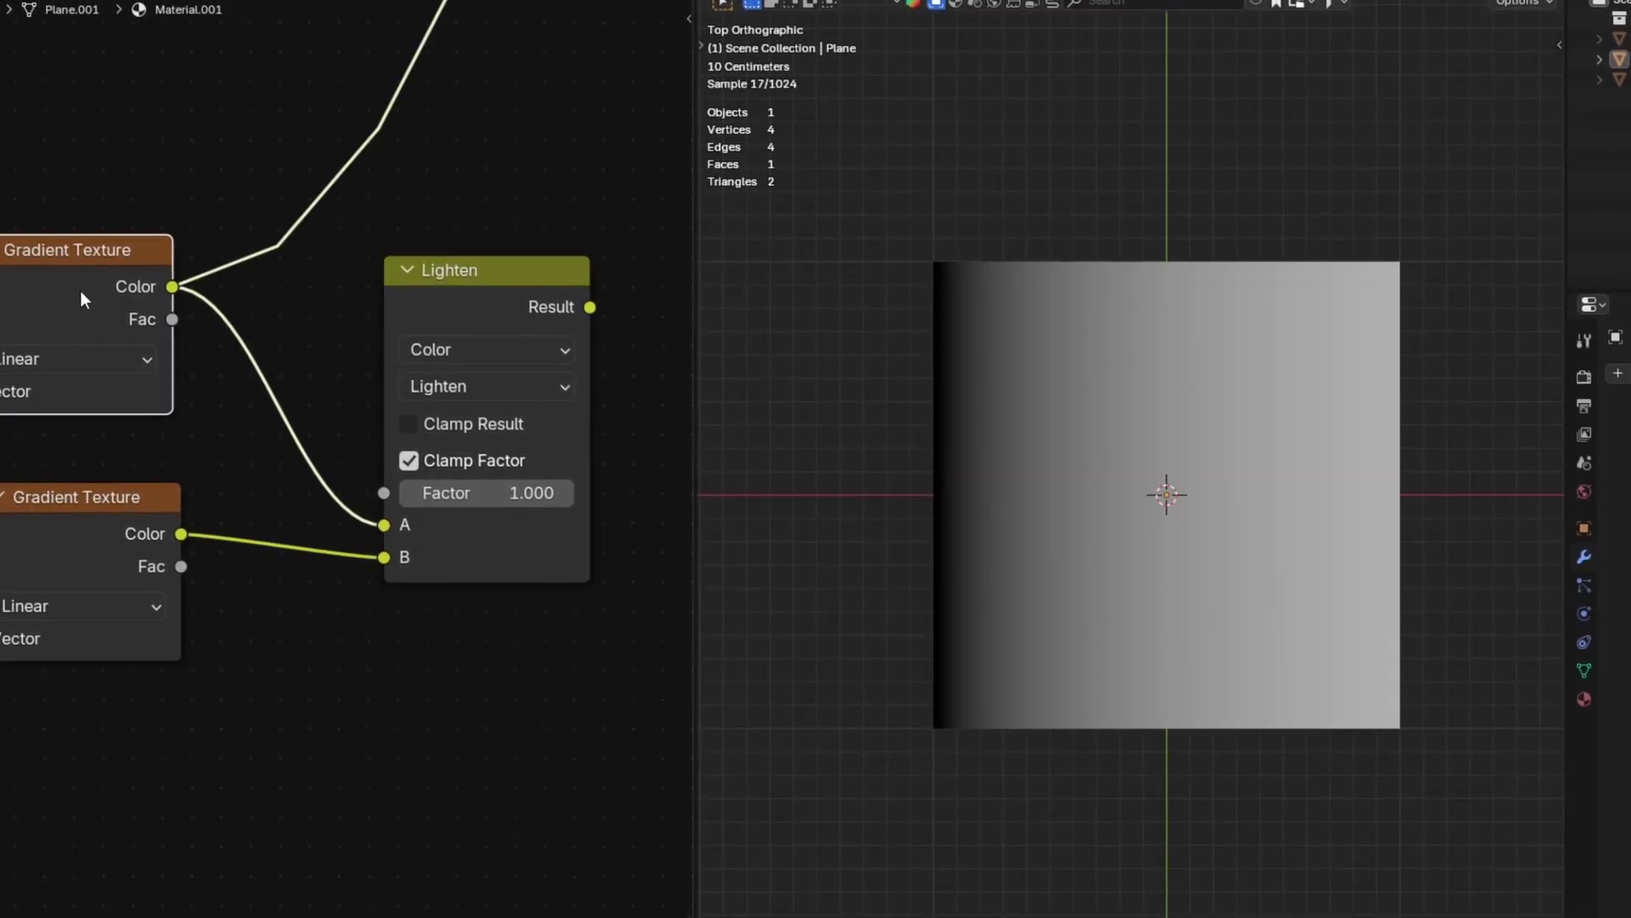
ctrl+shift+click(94, 536)
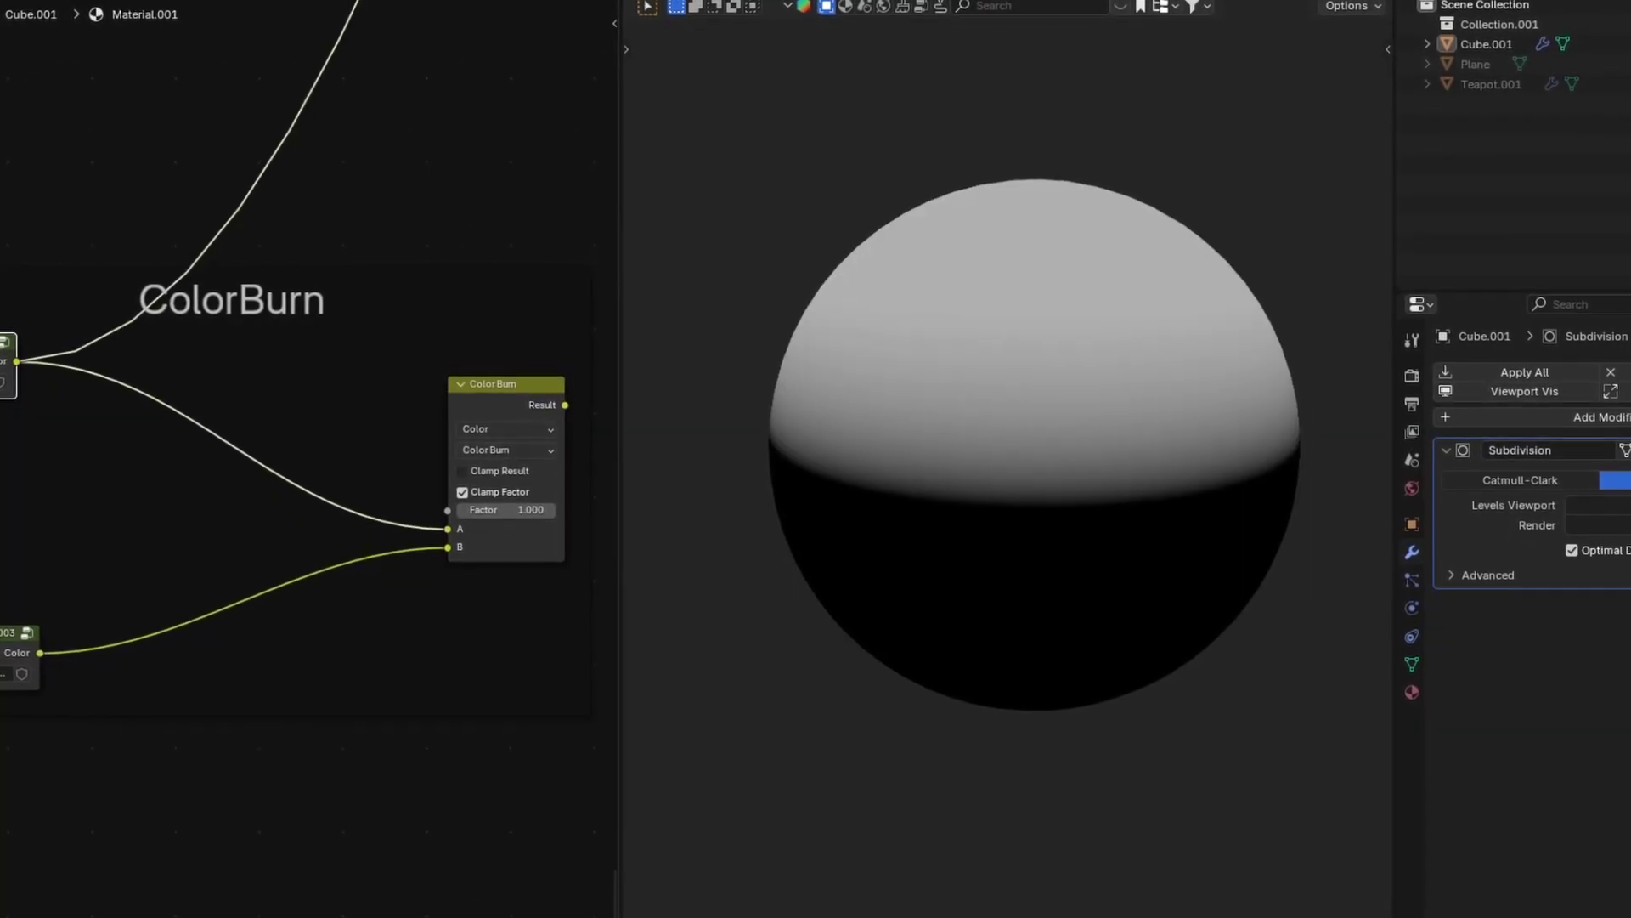
- Preview the noise texture, then the Color Burn result, on the sphere
scroll(1096, 442, up, 2)
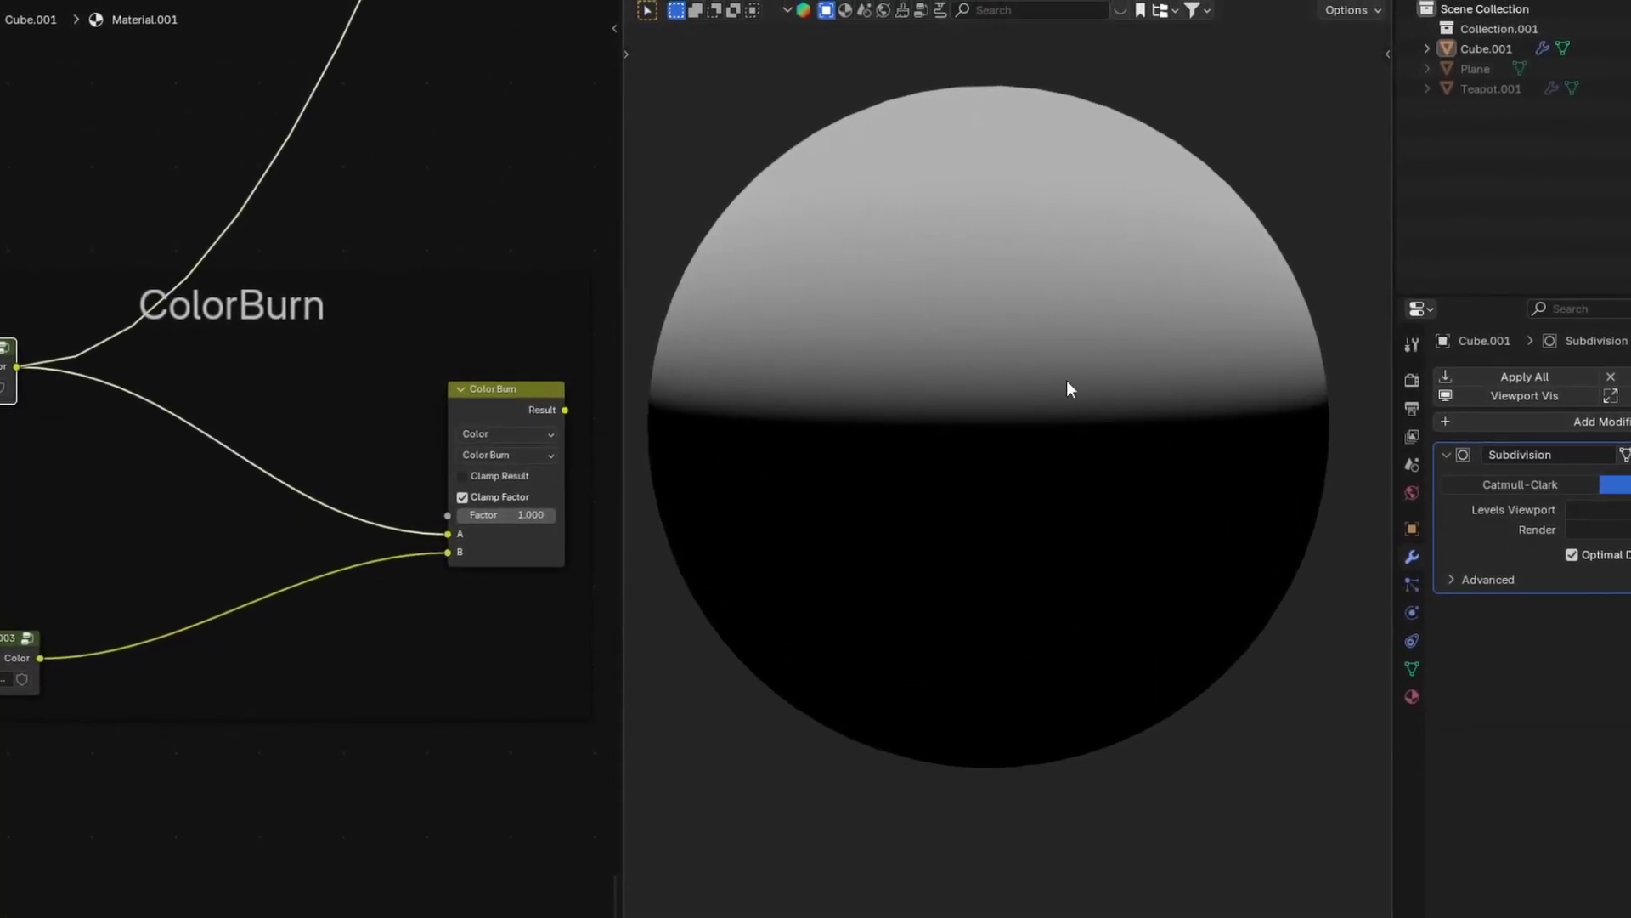
scroll(1005, 444, down, 2)
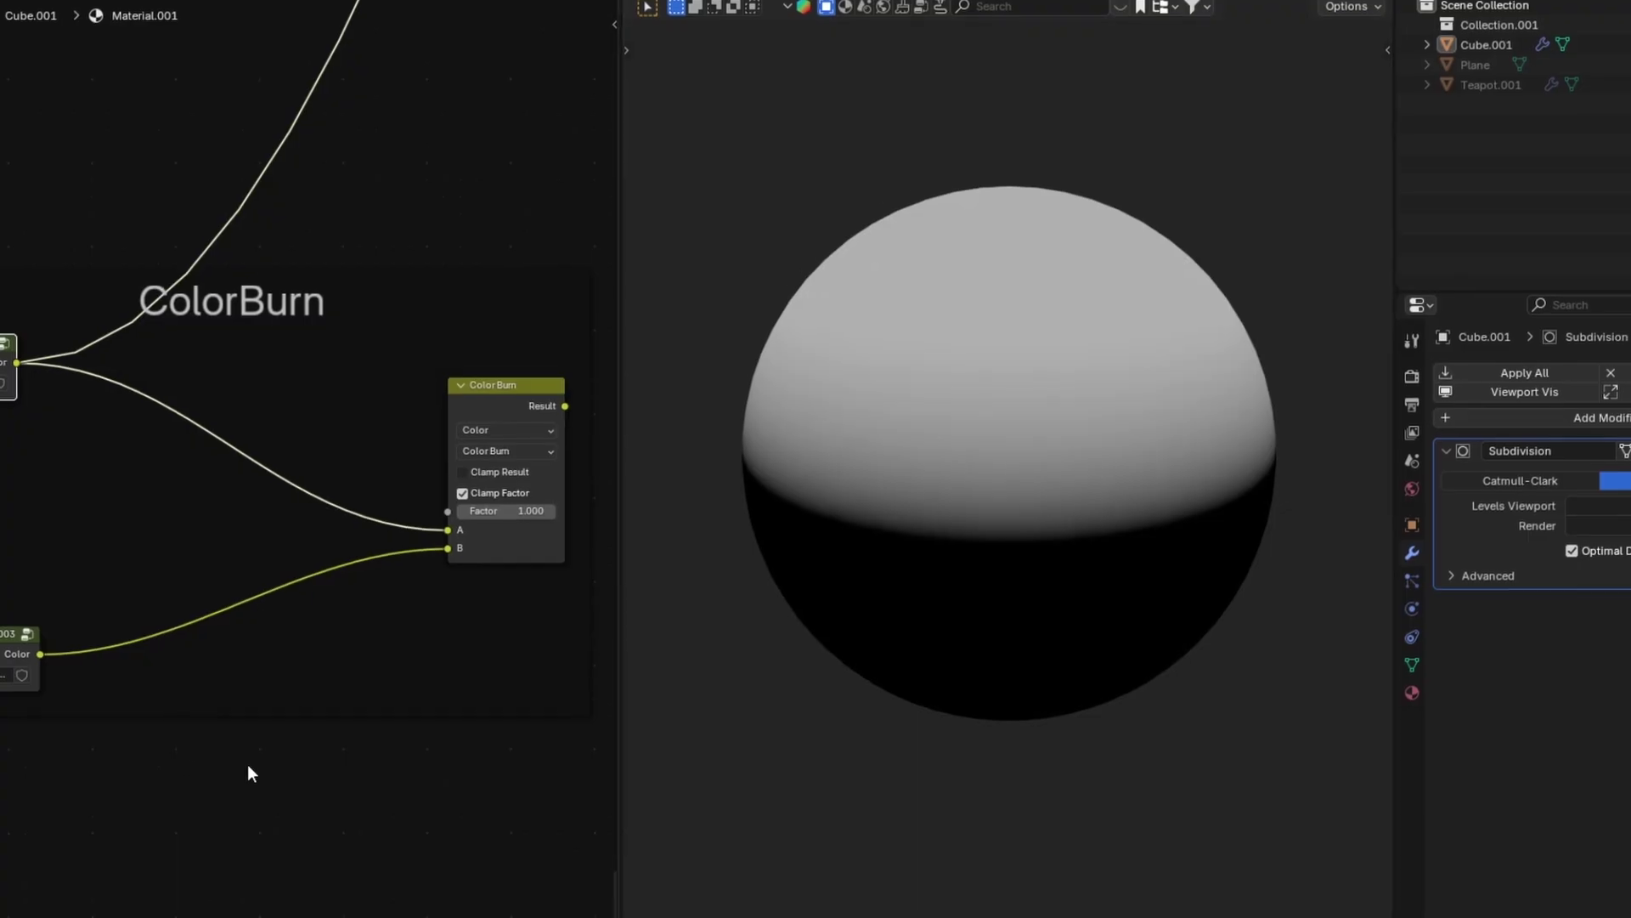
ctrl+shift+click(17, 669)
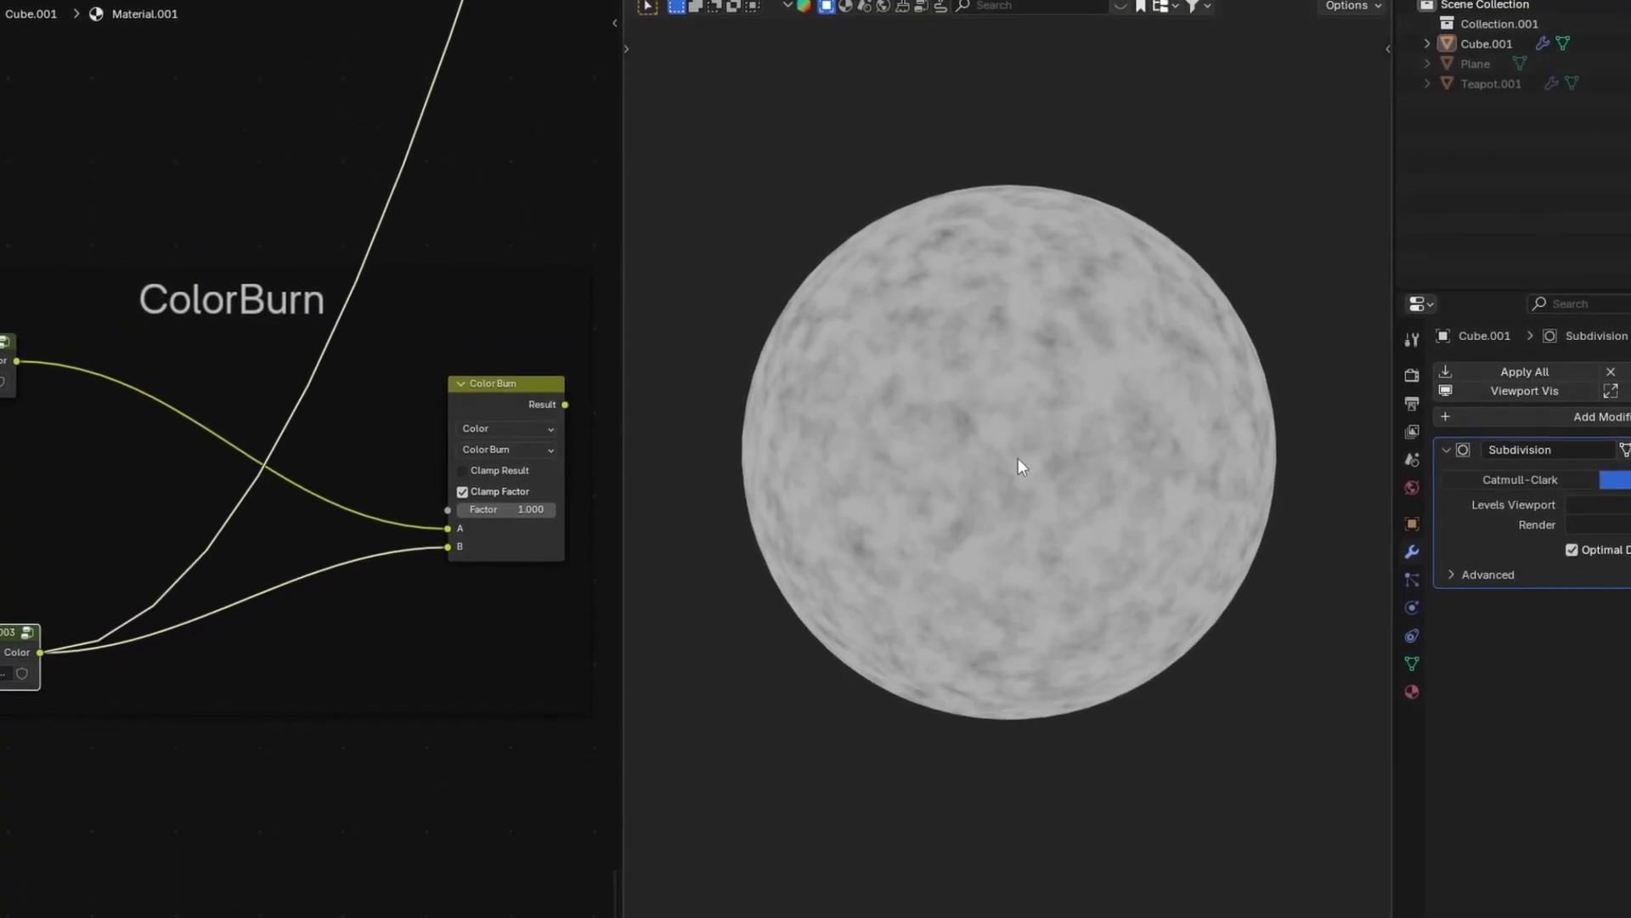
ctrl+shift+click(508, 404)
scroll(910, 457, up, 4)
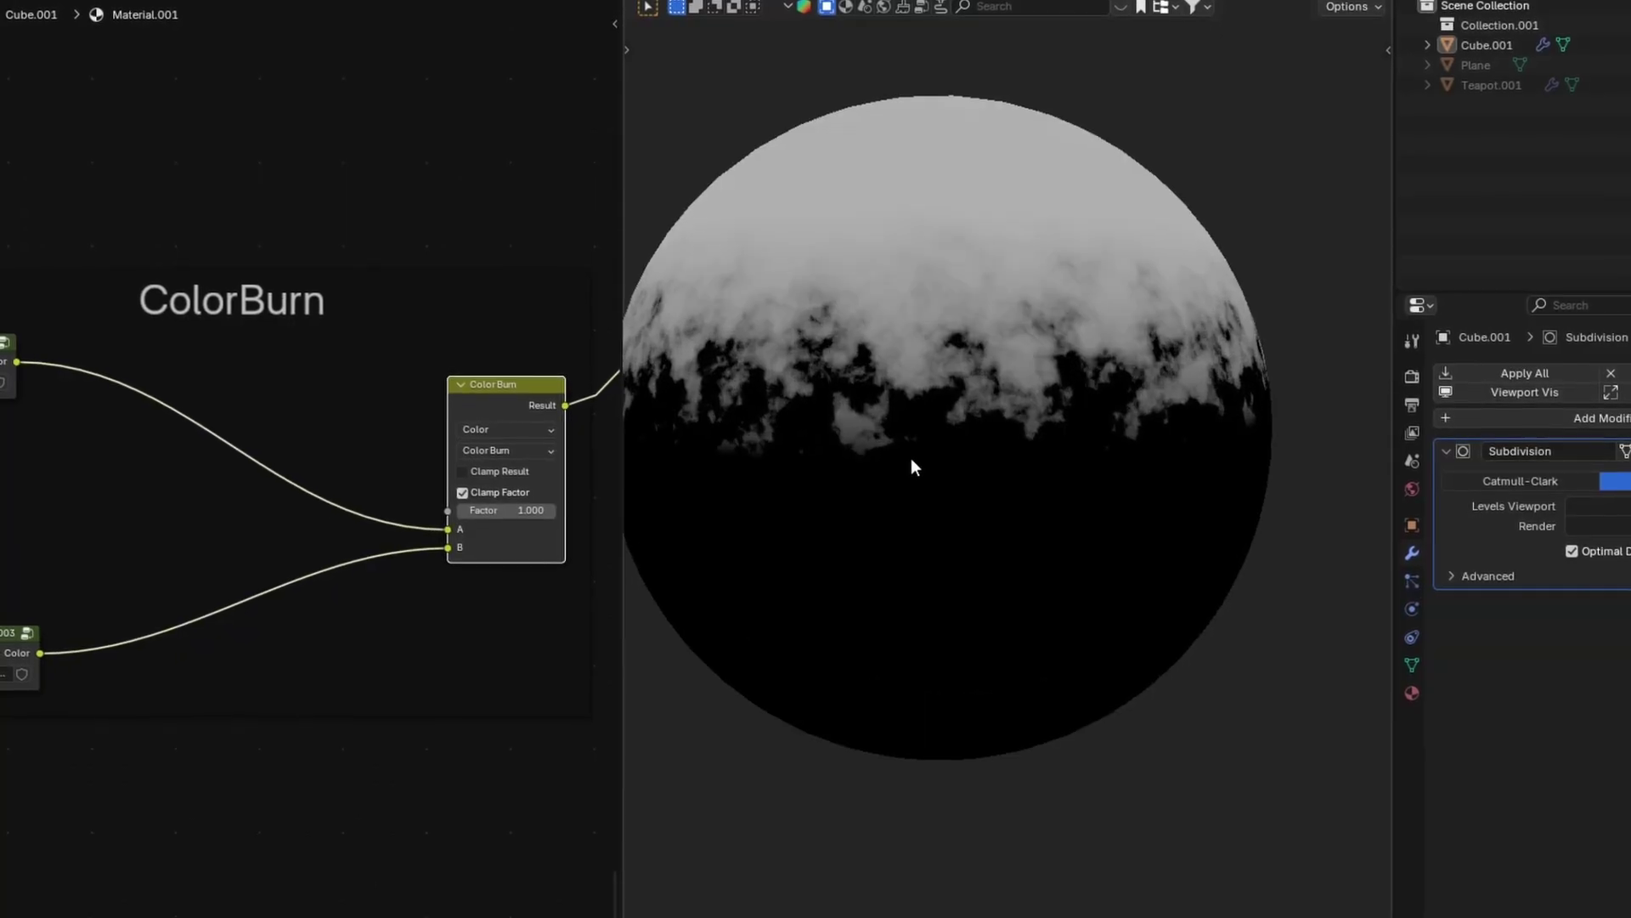
scroll(1037, 492, down, 2)
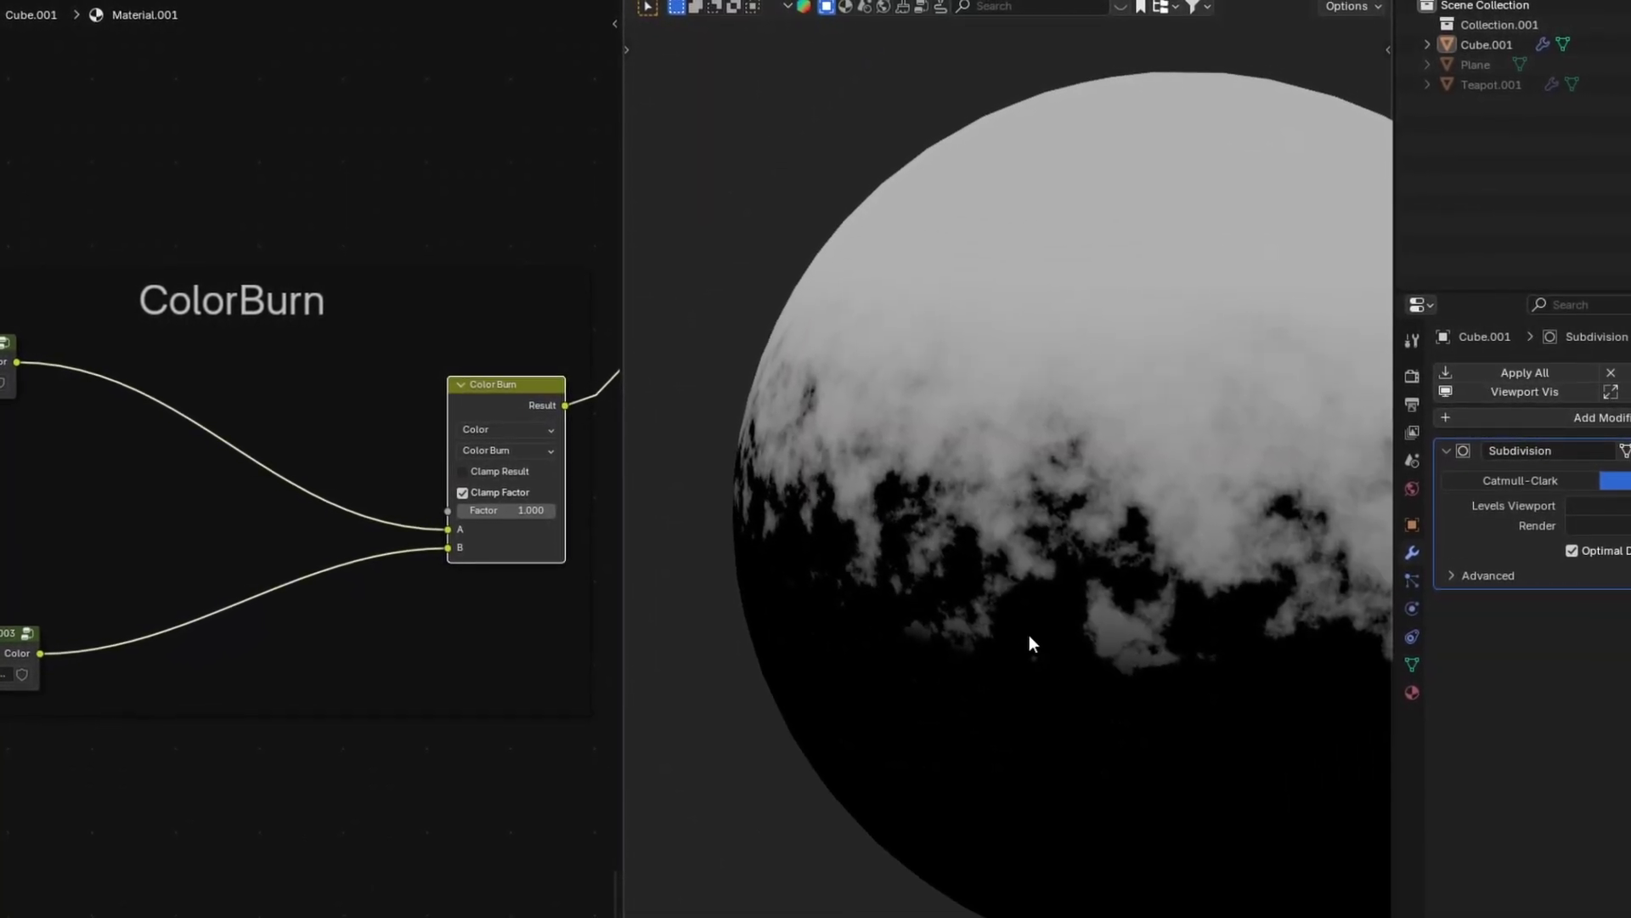
- Cycle the plane's noise blend mode through several options, ending on Difference
scroll(1121, 603, down, 4)
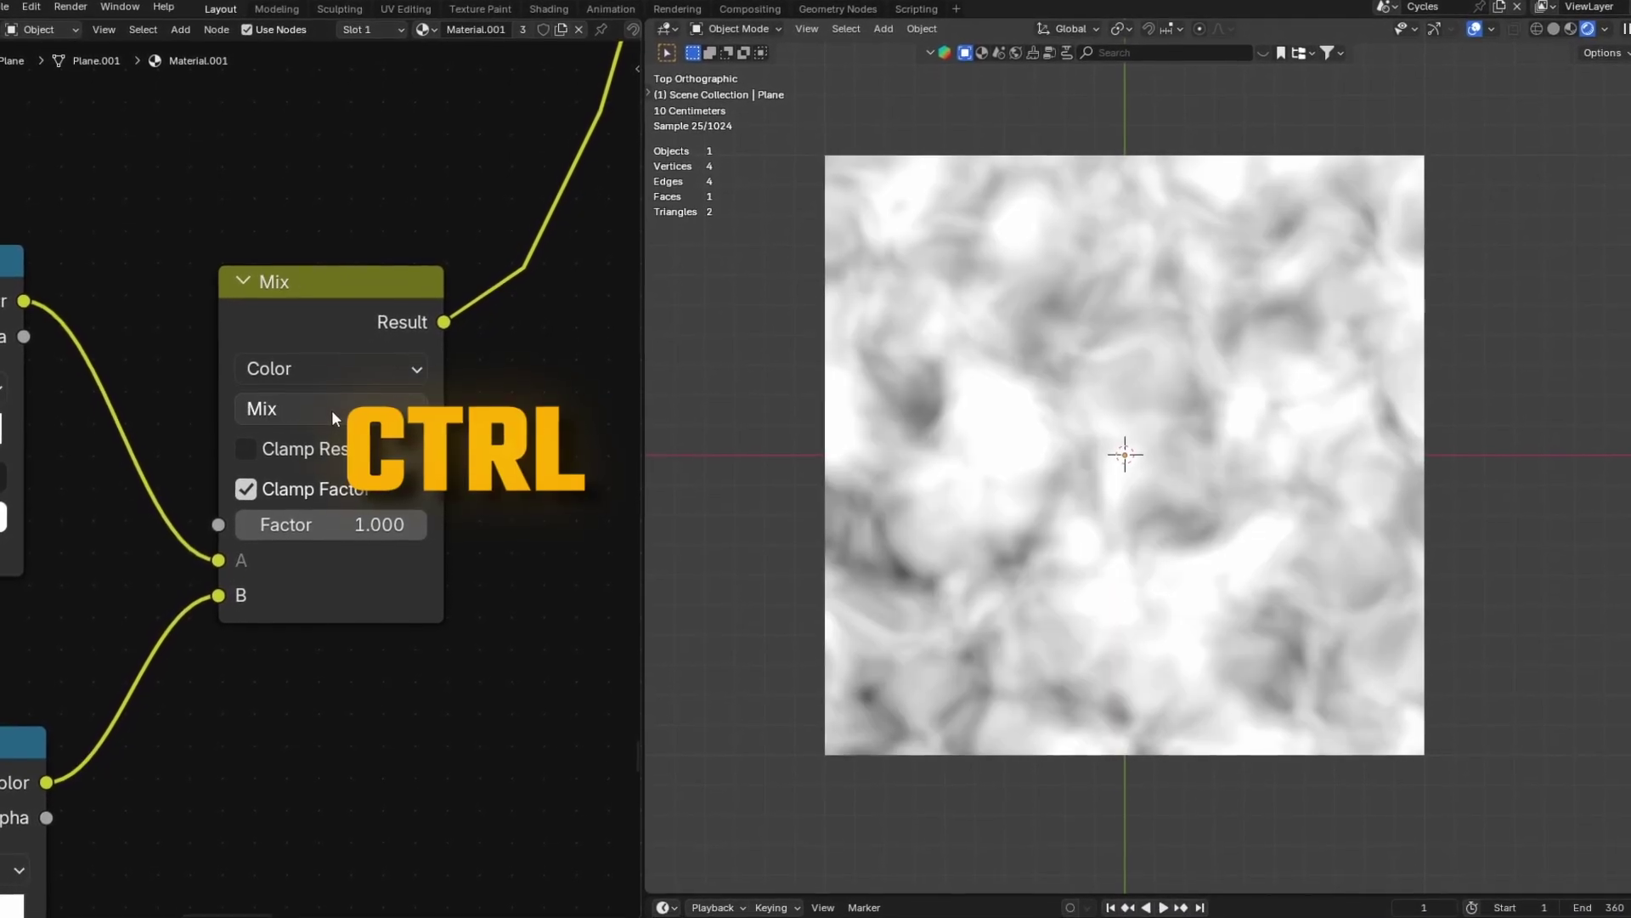
ctrl+scroll(329, 409, down, 16)
ctrl+scroll(329, 413, down, 8)
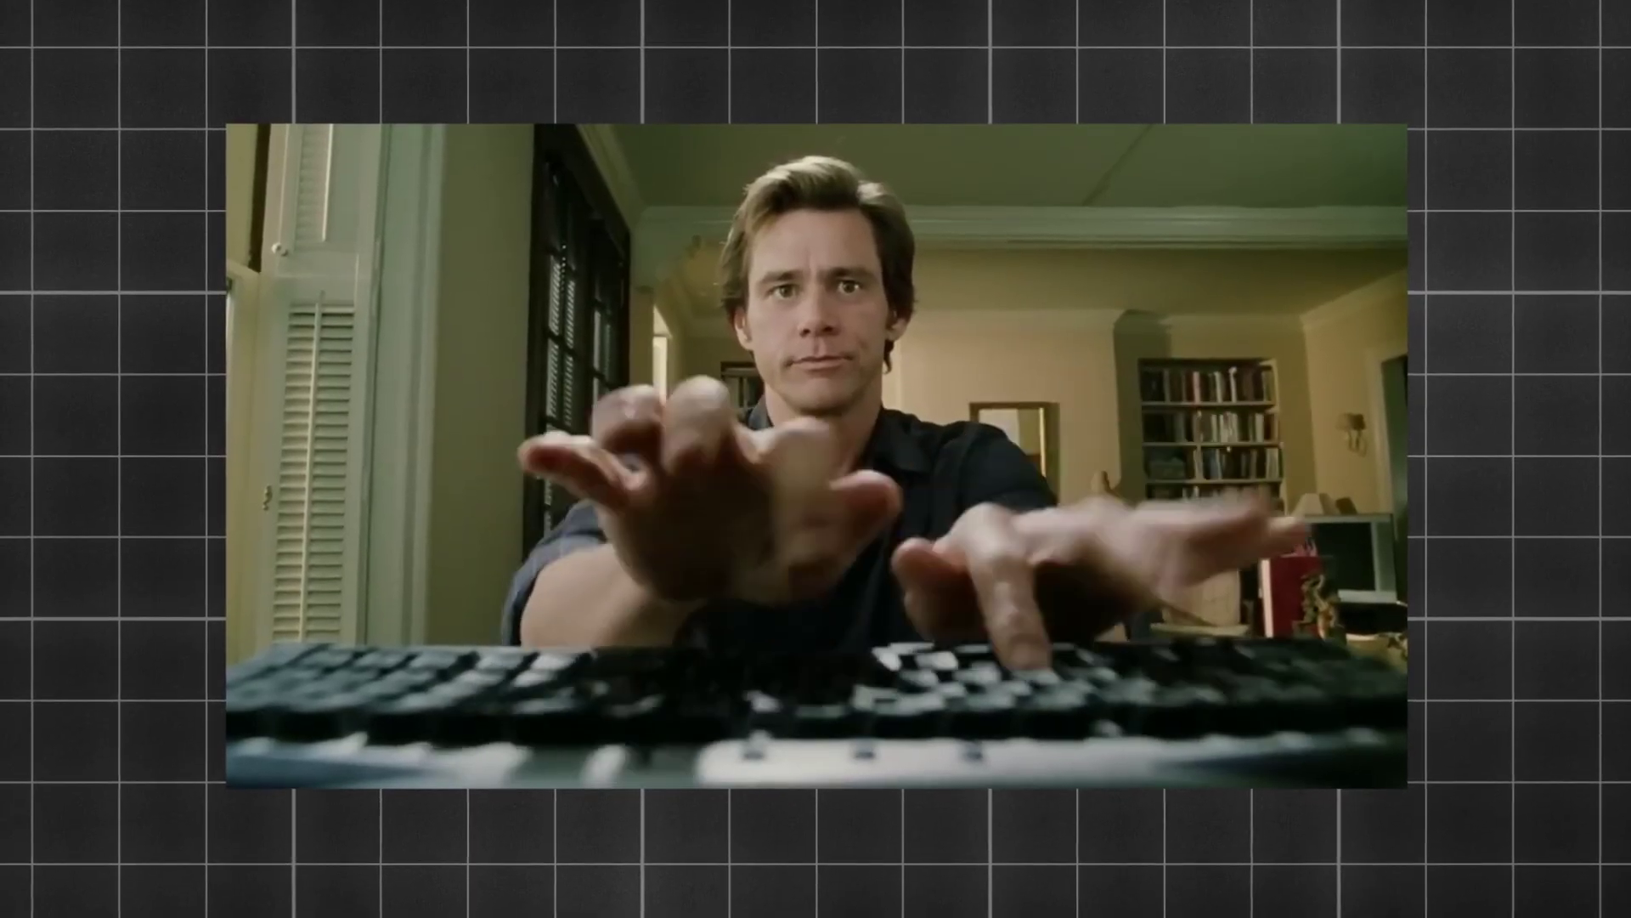